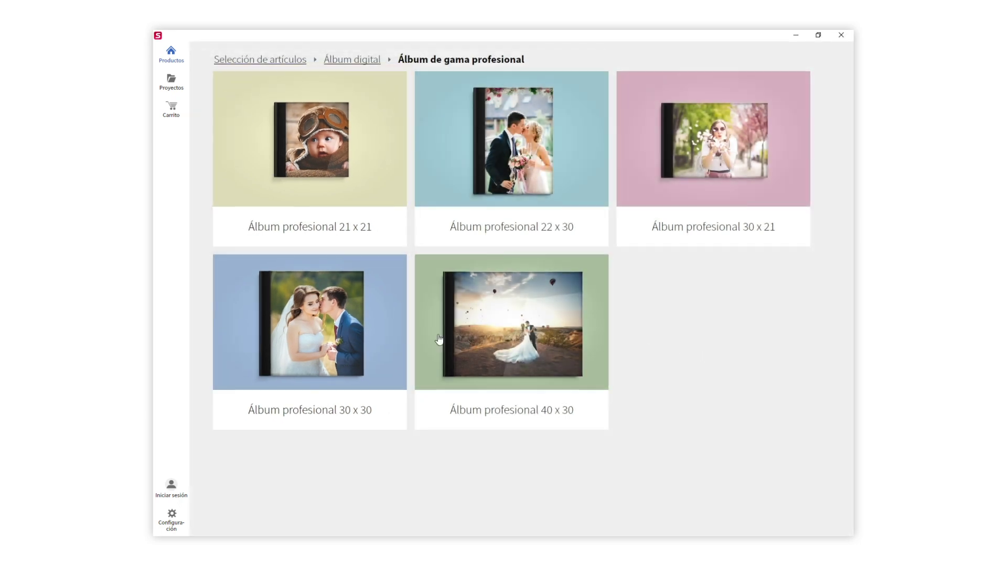
Choose the Álbum profesional 30 x 30 with its default finishes and start designing with Maquetación automática
{"action": "left_click", "coordinate": [336, 339]}
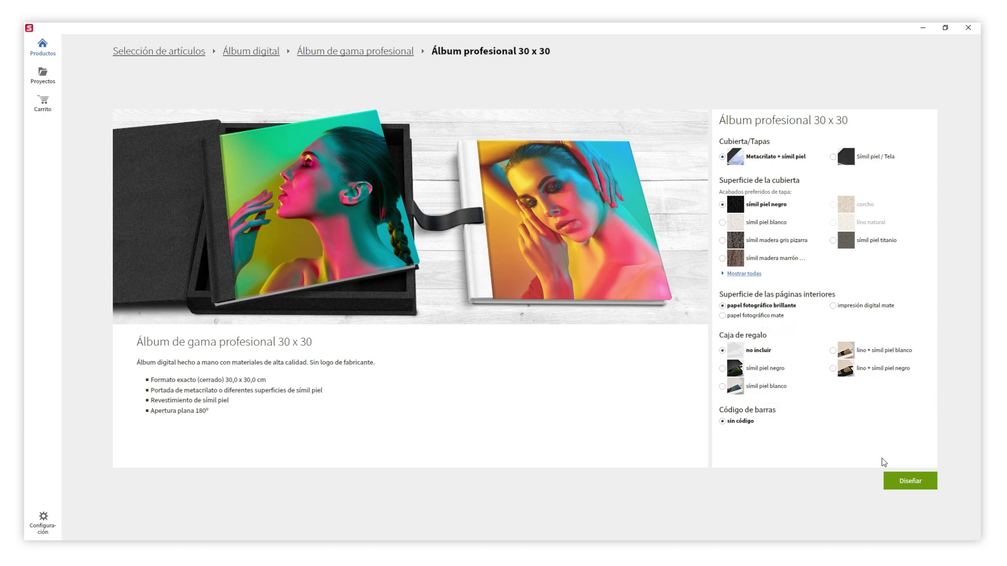
{"action": "left_click", "coordinate": [900, 479]}
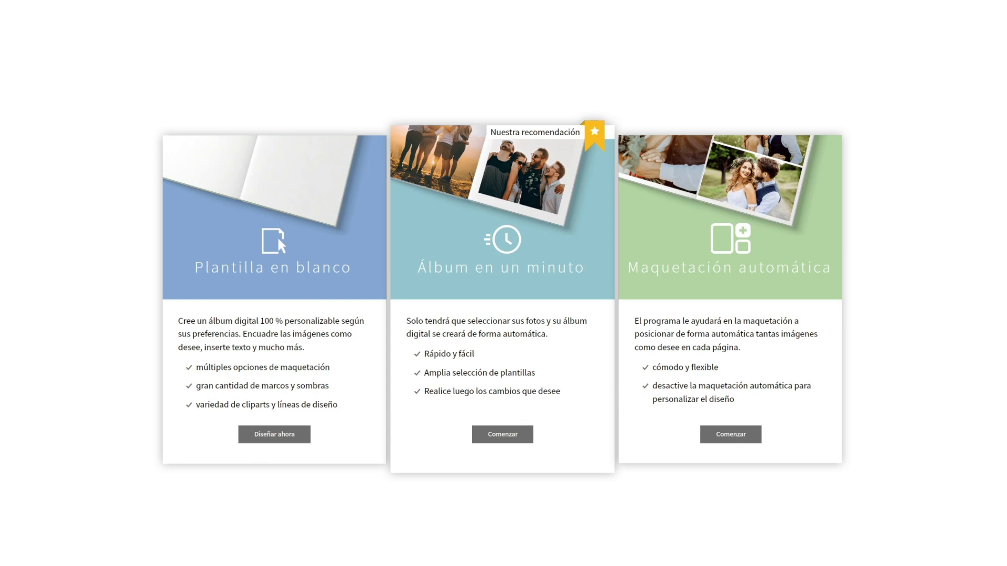
{"action": "left_click", "coordinate": [736, 434]}
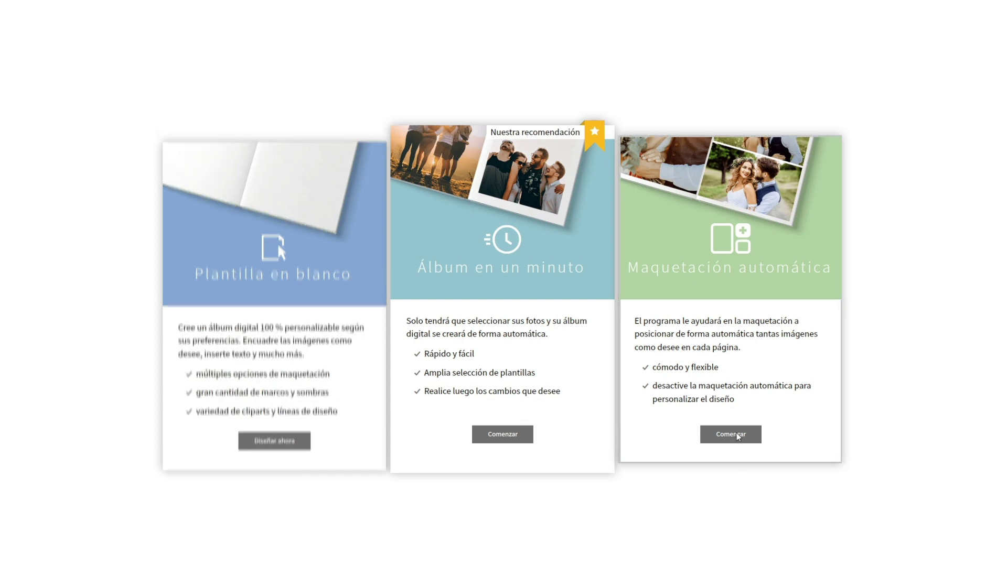
Pick the Gold rings design line from the Bodas category and accept 60 pages for the album
{"action": "left_click", "coordinate": [315, 151]}
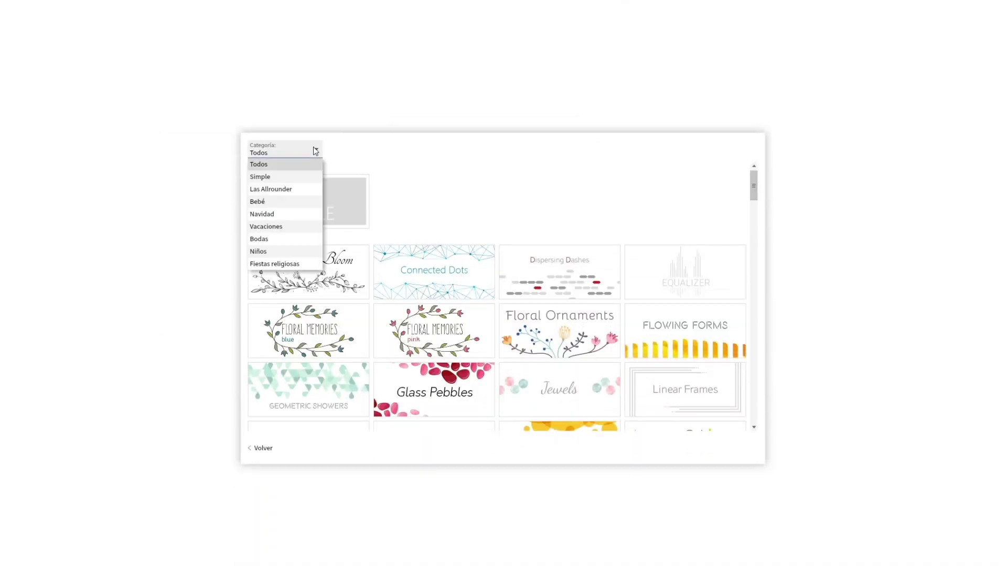
{"action": "left_click", "coordinate": [296, 239]}
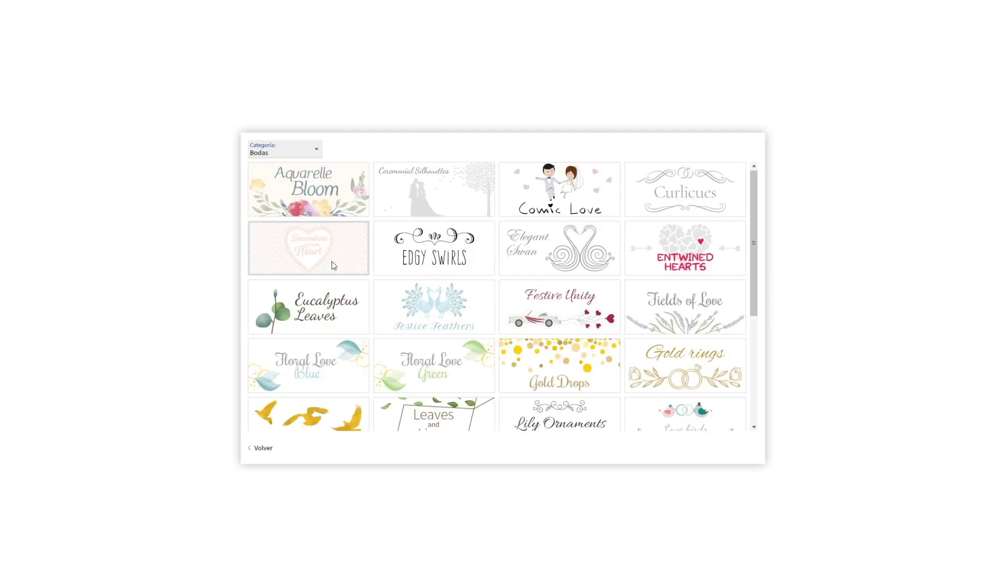
{"action": "left_click", "coordinate": [677, 374]}
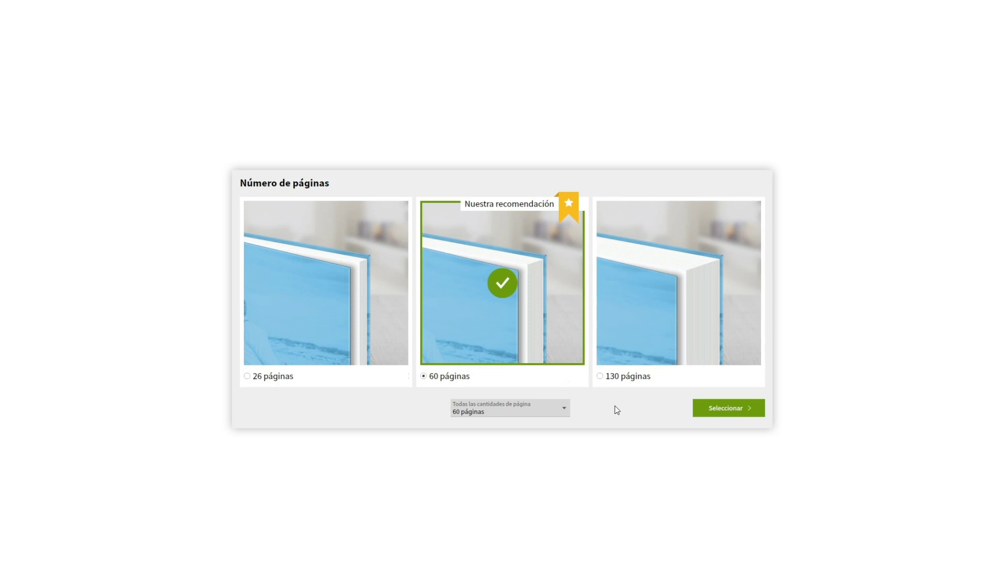
{"action": "left_click", "coordinate": [714, 410]}
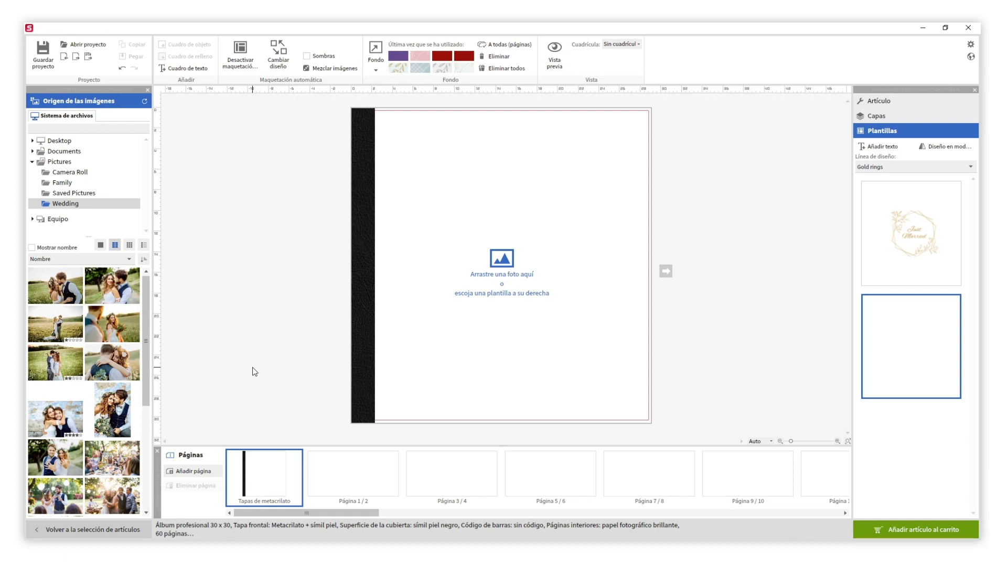
Place the first Wedding photo, IMG_005.jpg, on the front cover and reframe it so the kissing couple sits nearer the centre
{"action": "left_click_drag", "start_coordinate": [55, 286], "coordinate": [395, 317]}
{"action": "left_click", "coordinate": [396, 317]}
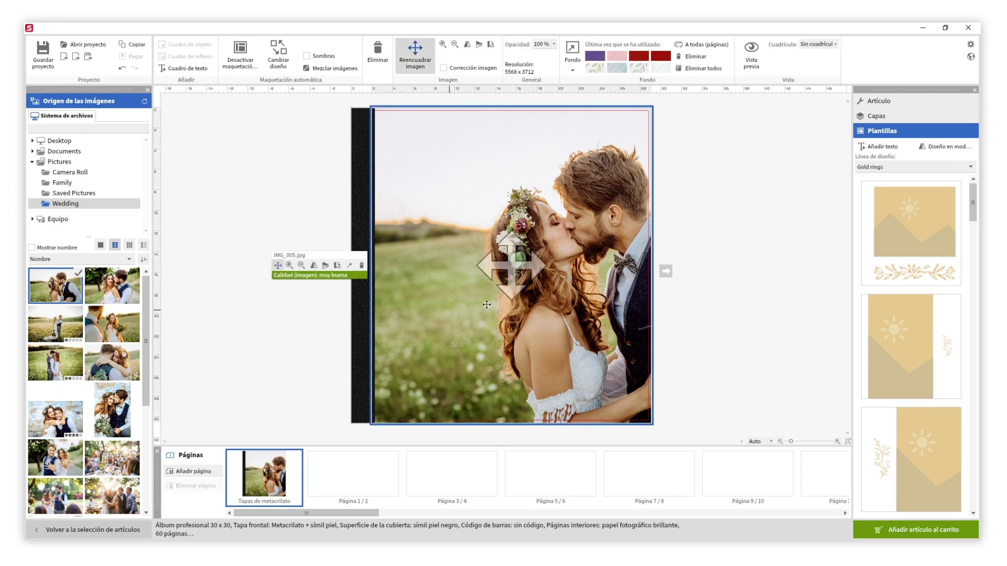
{"action": "left_click_drag", "start_coordinate": [487, 305], "coordinate": [437, 307]}
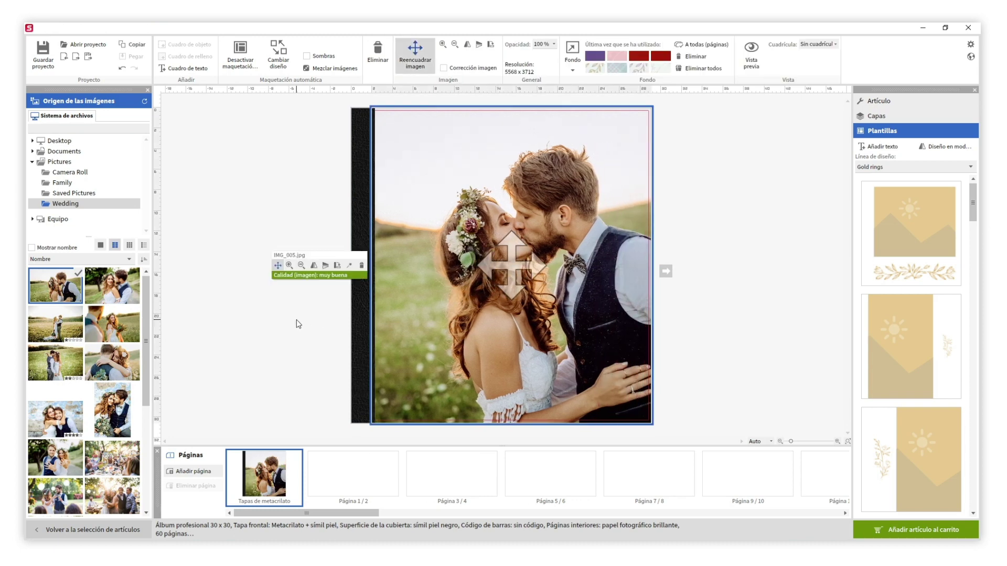
{"action": "left_click", "coordinate": [301, 344]}
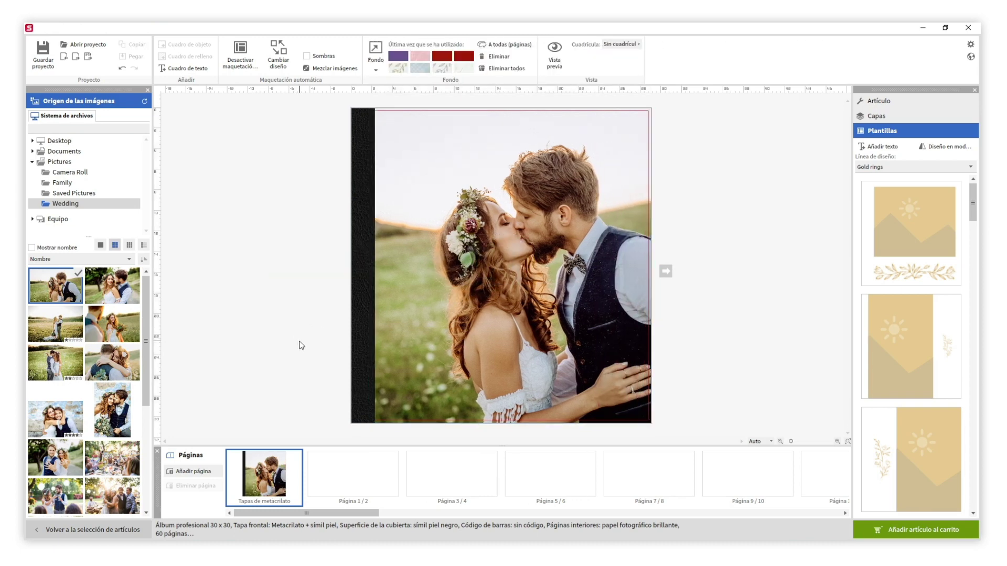
Turn off automatic layout and place a text box over the pale sky in the cover photo's upper left area
{"action": "left_click", "coordinate": [238, 73]}
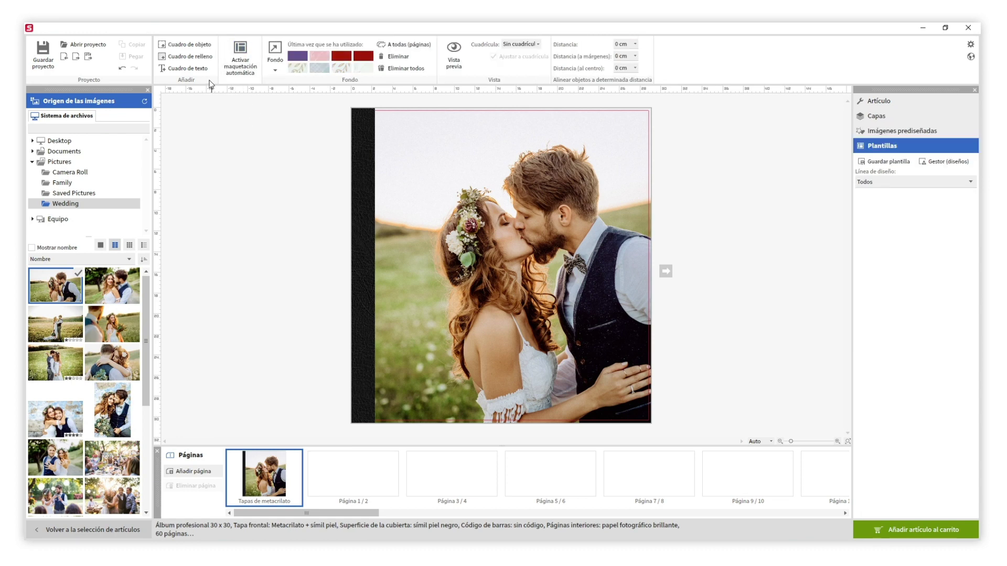
{"action": "left_click", "coordinate": [184, 68]}
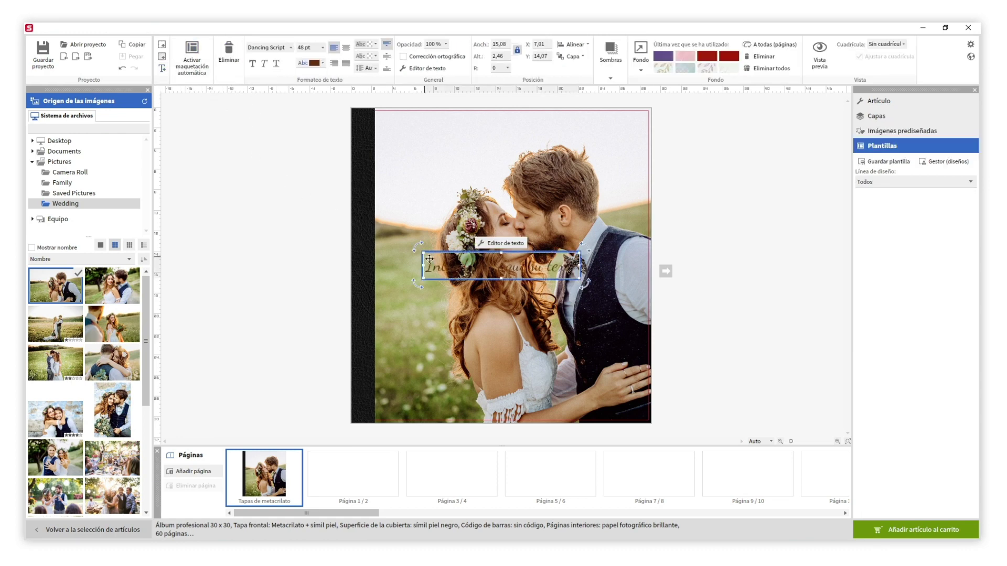
{"action": "left_click_drag", "start_coordinate": [429, 260], "coordinate": [409, 166]}
{"action": "left_click", "coordinate": [418, 181]}
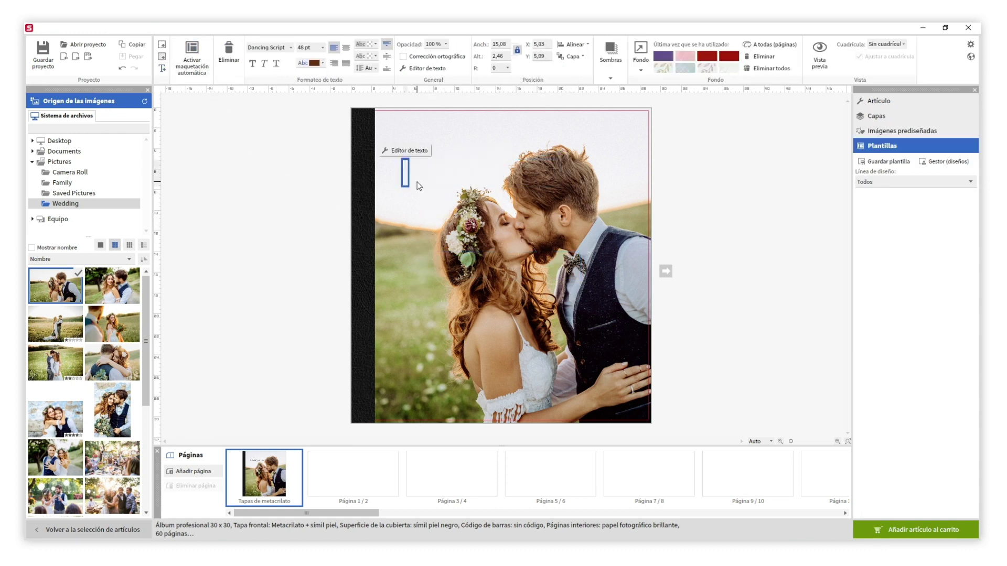
Enter the couple's first names joined by "&" as the cover title and shift it slightly up and left
{"action": "type", "text": "Ana &"}
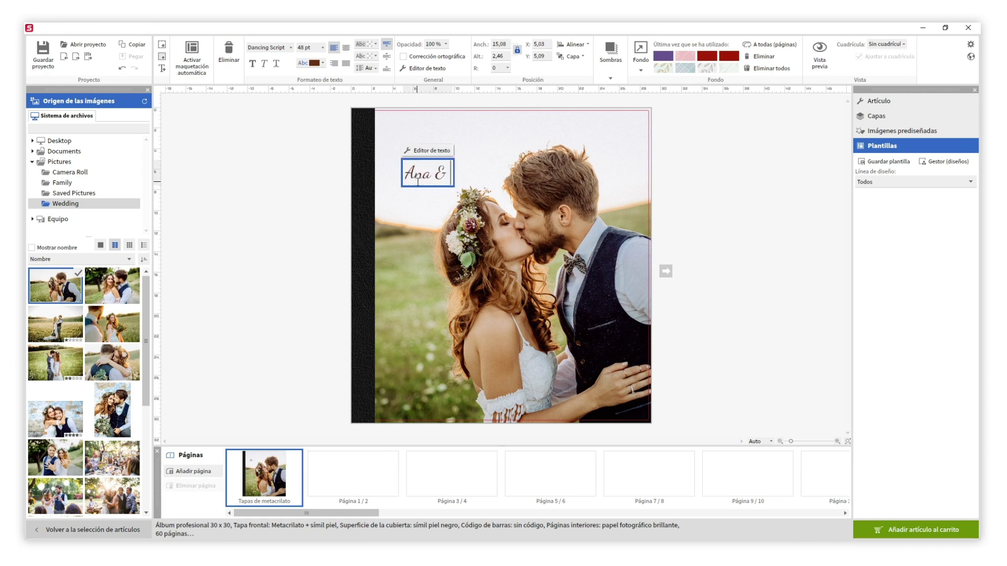
{"action": "type", "text": " Marcos"}
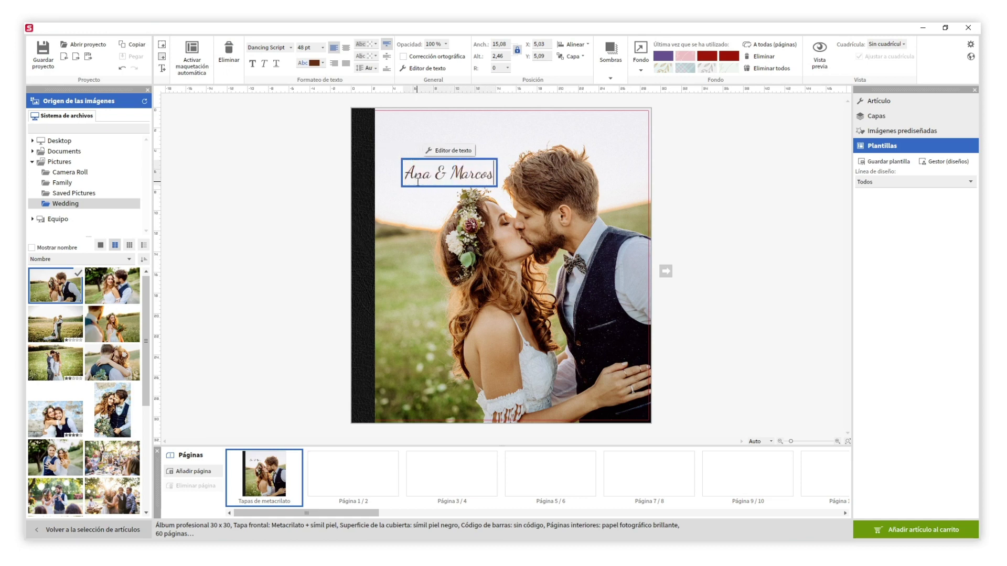
{"action": "left_click", "coordinate": [322, 181]}
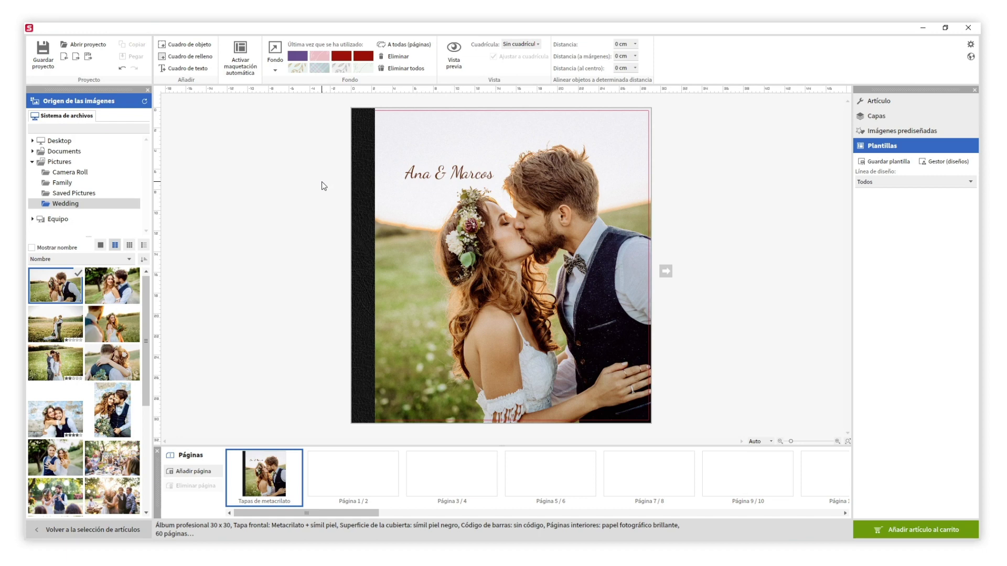
{"action": "left_click_drag", "start_coordinate": [414, 168], "coordinate": [404, 162]}
{"action": "left_click", "coordinate": [322, 189]}
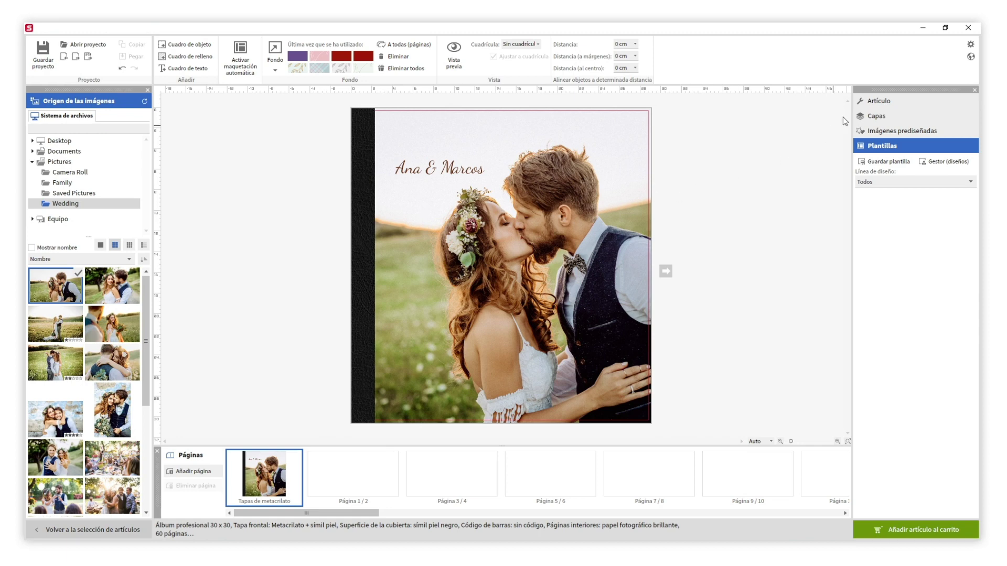
Change the article's cover type to Símil piel / Tela with the lino natural surface
{"action": "left_click", "coordinate": [865, 101]}
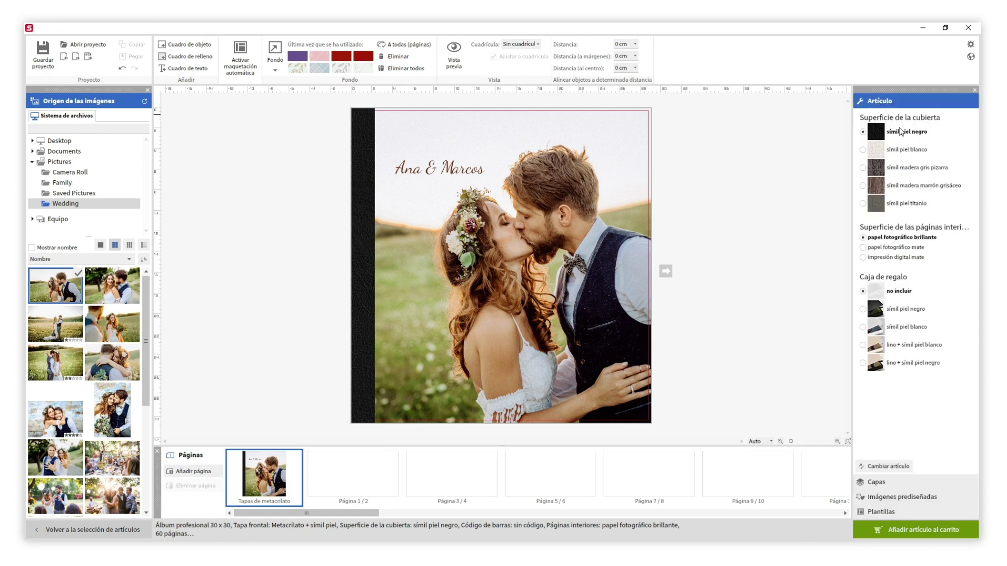
{"action": "left_click", "coordinate": [886, 467]}
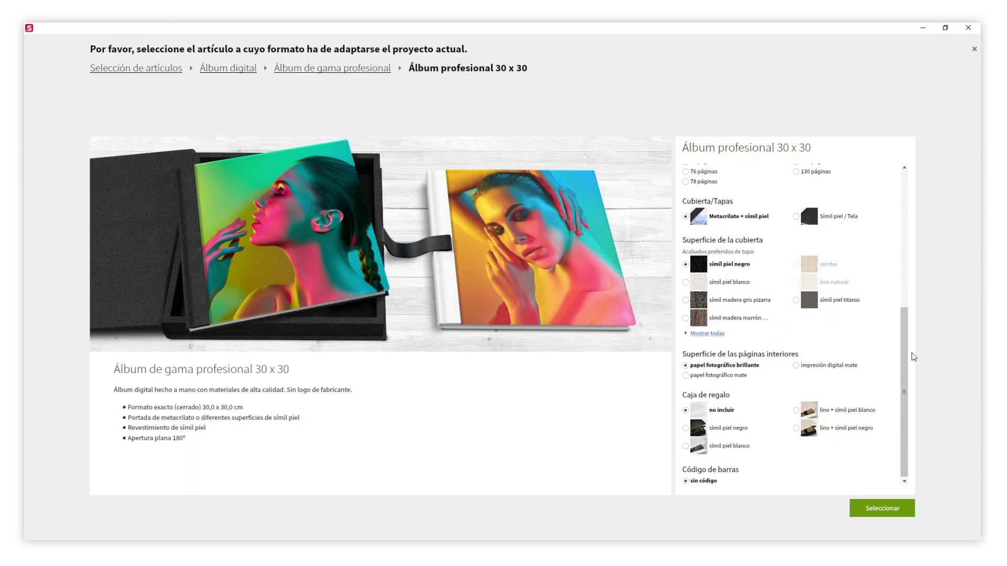
{"action": "left_click", "coordinate": [852, 222]}
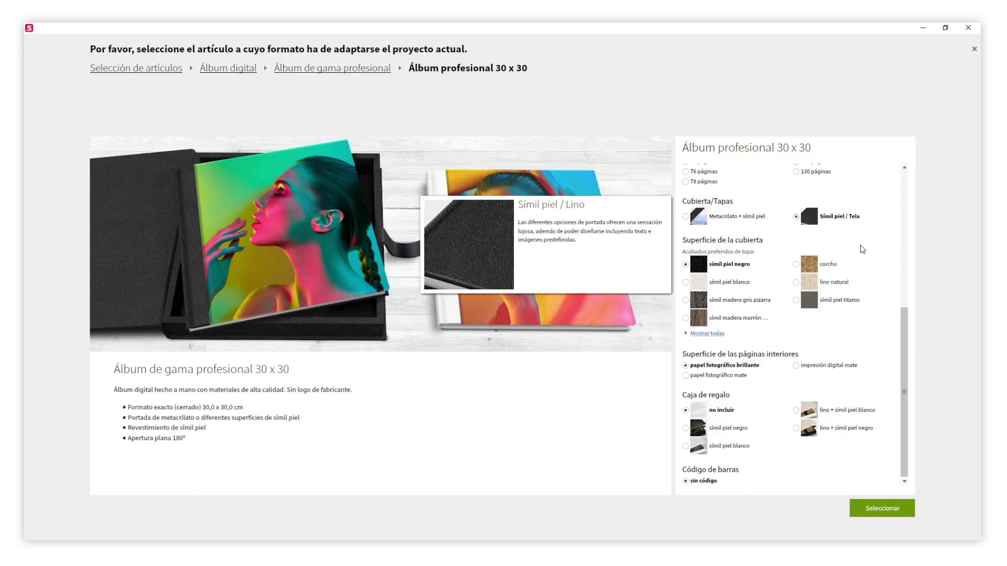
{"action": "left_click", "coordinate": [847, 283]}
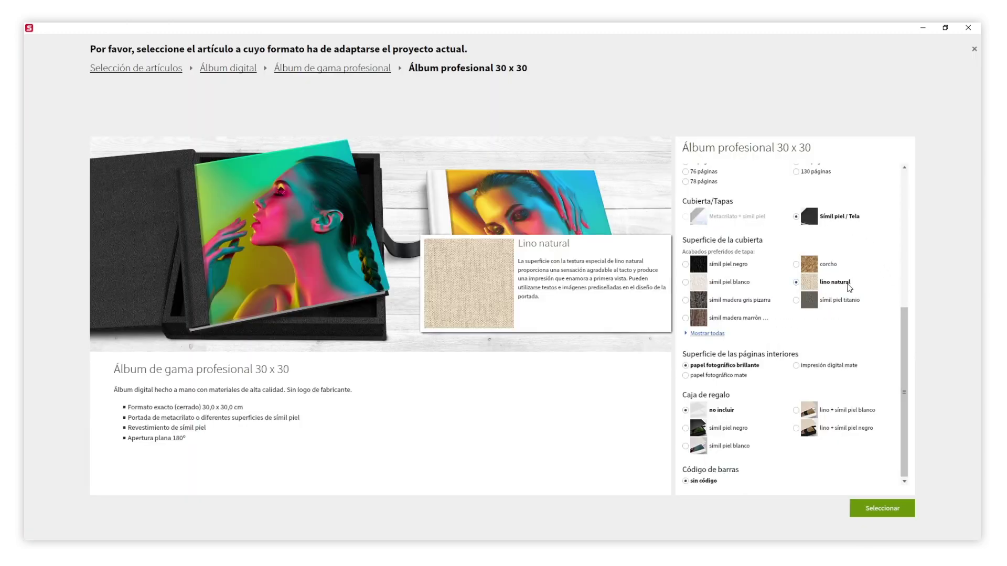
{"action": "left_click", "coordinate": [885, 507]}
Add the flower-with-sprigs ornament above the names on the linen front cover and scale it down to about 14 by 10 cm
{"action": "left_click", "coordinate": [881, 131]}
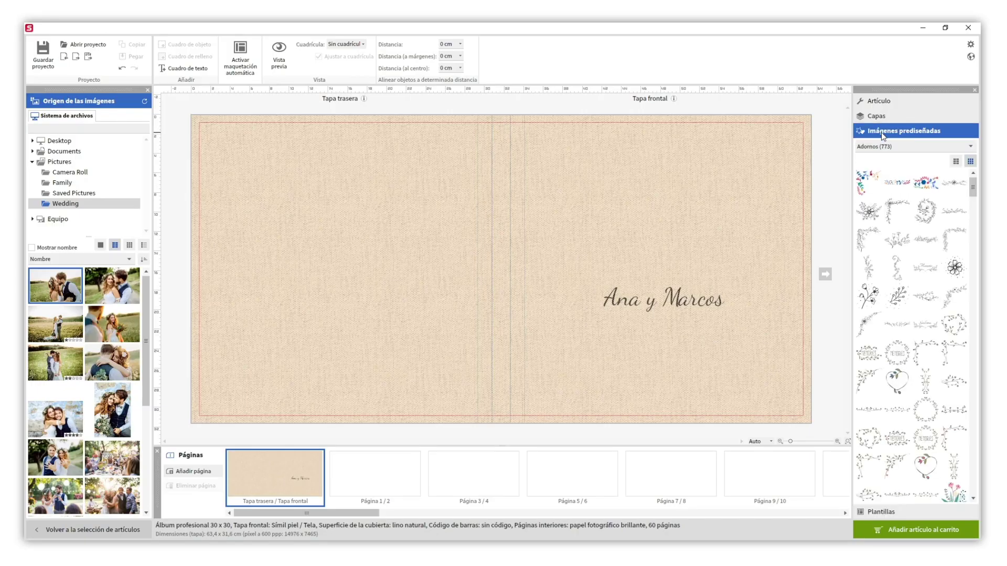
{"action": "left_click_drag", "start_coordinate": [870, 212], "coordinate": [651, 235]}
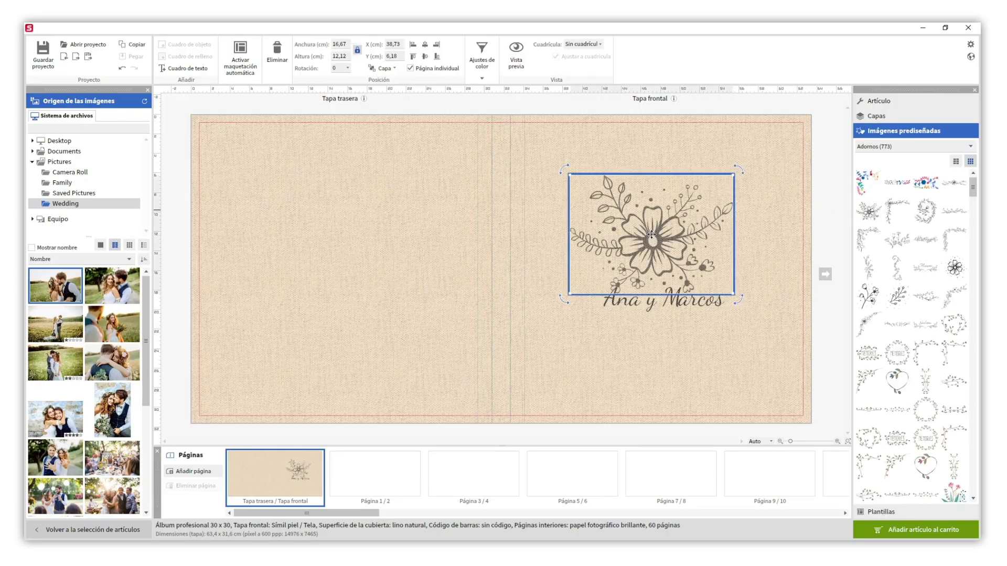
{"action": "left_click_drag", "start_coordinate": [571, 294], "coordinate": [594, 277]}
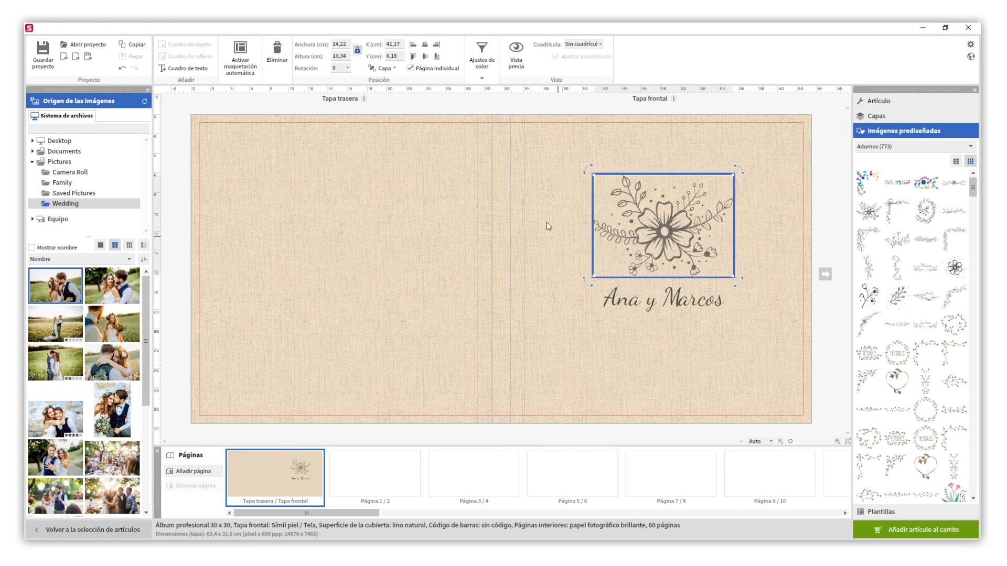
{"action": "left_click", "coordinate": [424, 131]}
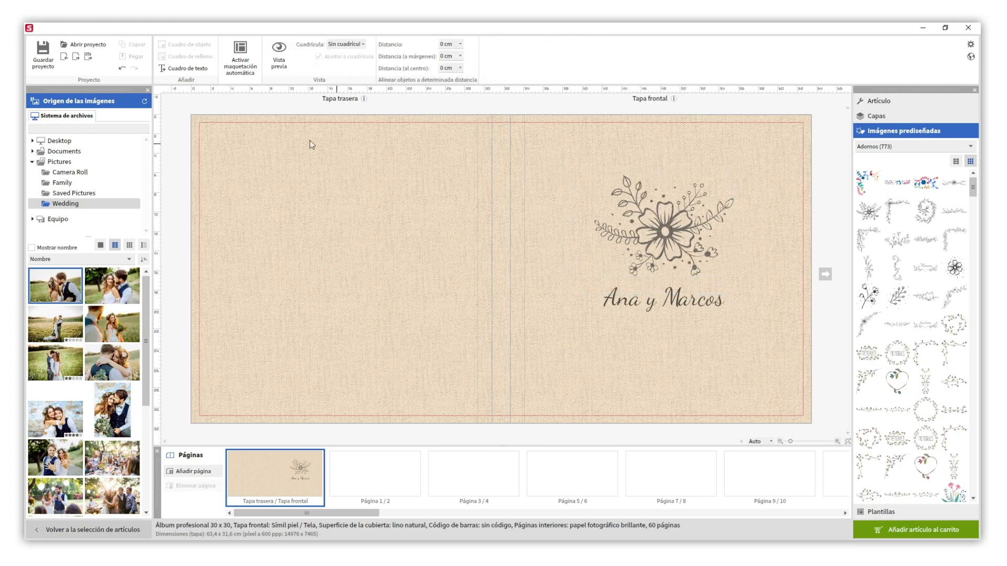
Add the text "13.05.2021" below the names on the linen front cover and centre it horizontally
{"action": "left_click", "coordinate": [194, 71]}
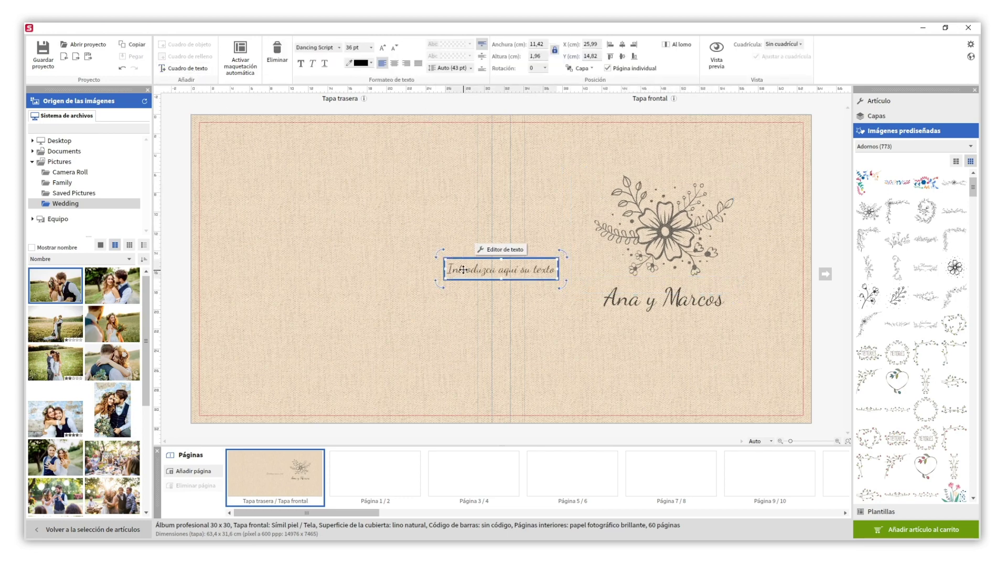
{"action": "left_click_drag", "start_coordinate": [463, 271], "coordinate": [612, 322]}
{"action": "double_click", "coordinate": [612, 324]}
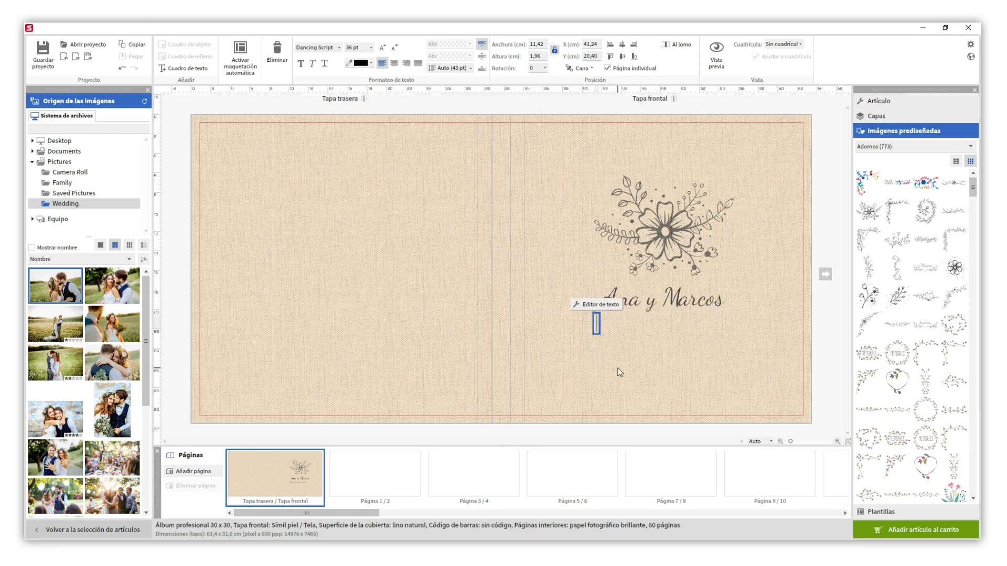
{"action": "type", "text": "13.05.2021"}
{"action": "left_click", "coordinate": [624, 45]}
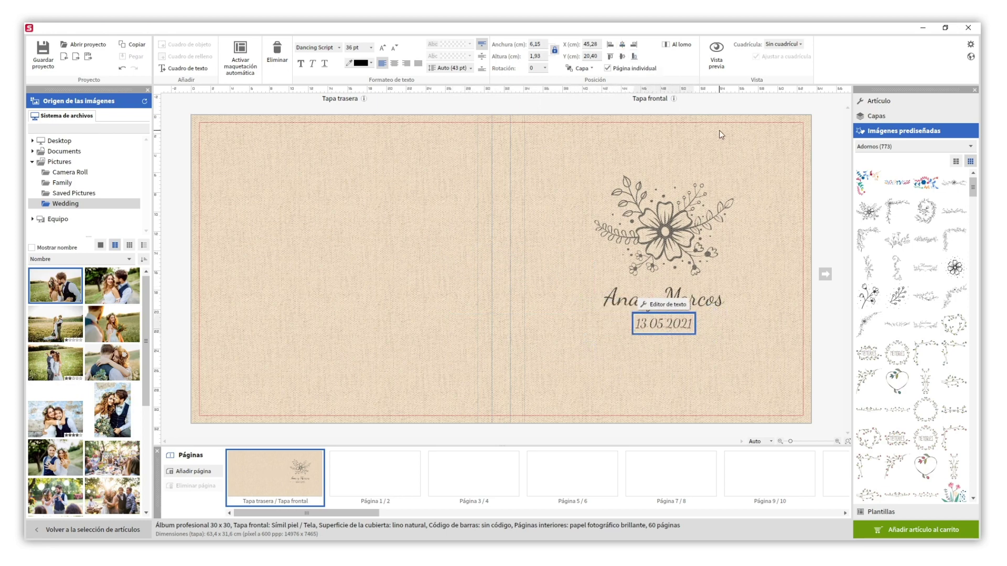
{"action": "left_click", "coordinate": [832, 193]}
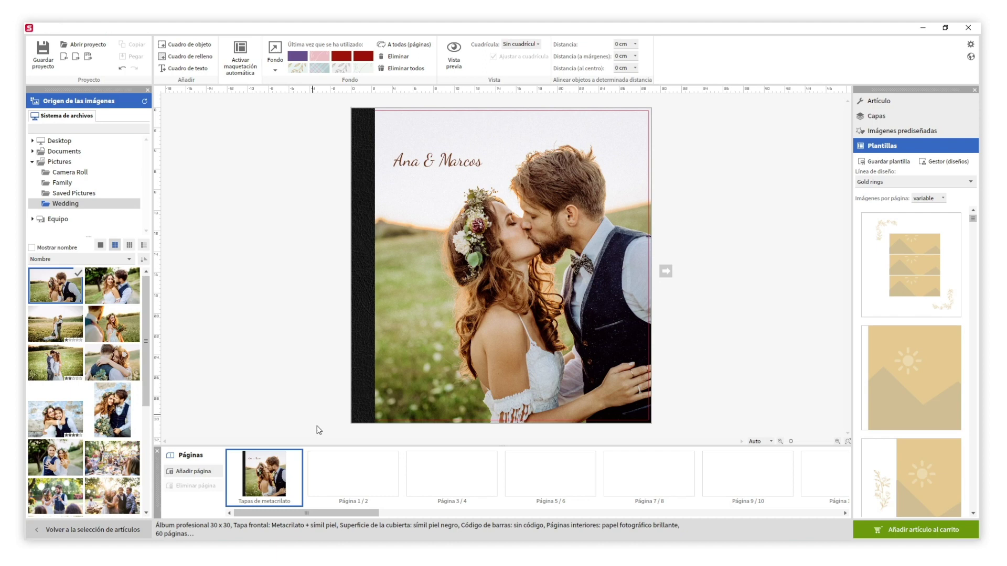
Add a text box on the page 1/2 spread reading "Prometo que cada beso estará lleno de más amor que el anterior" in quotation marks
{"action": "left_click", "coordinate": [346, 484]}
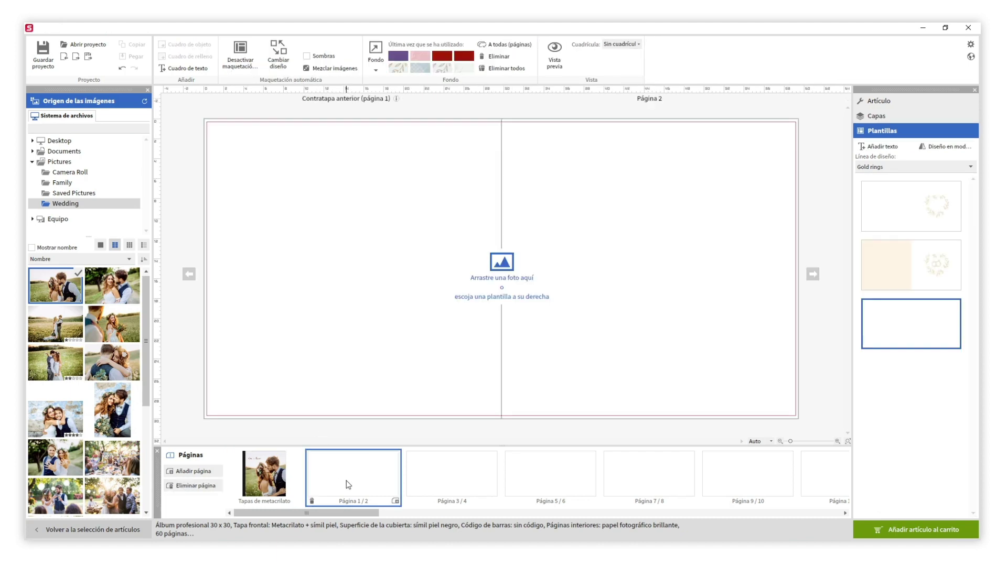
{"action": "left_click", "coordinate": [194, 69]}
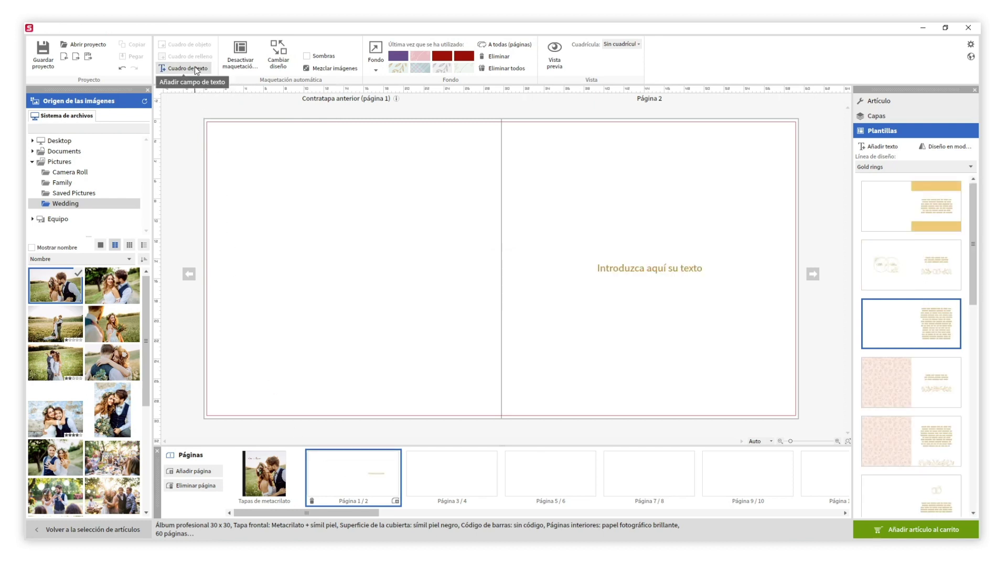
{"action": "left_click", "coordinate": [643, 273]}
{"action": "left_click", "coordinate": [643, 272]}
{"action": "type", "text": "“P"}
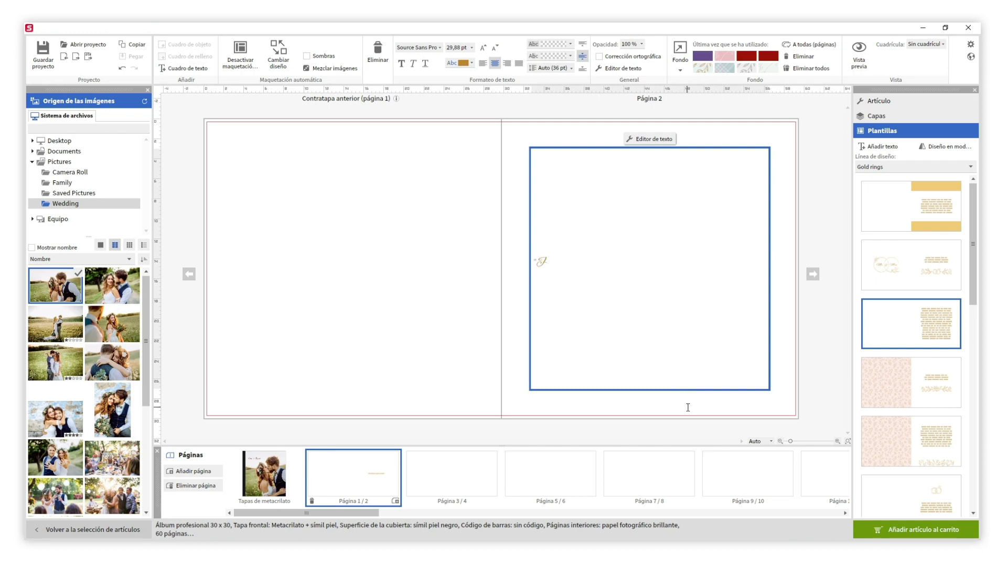
{"action": "type", "text": "rometo que cada beso estará lleno de más amor que el anterior”"}
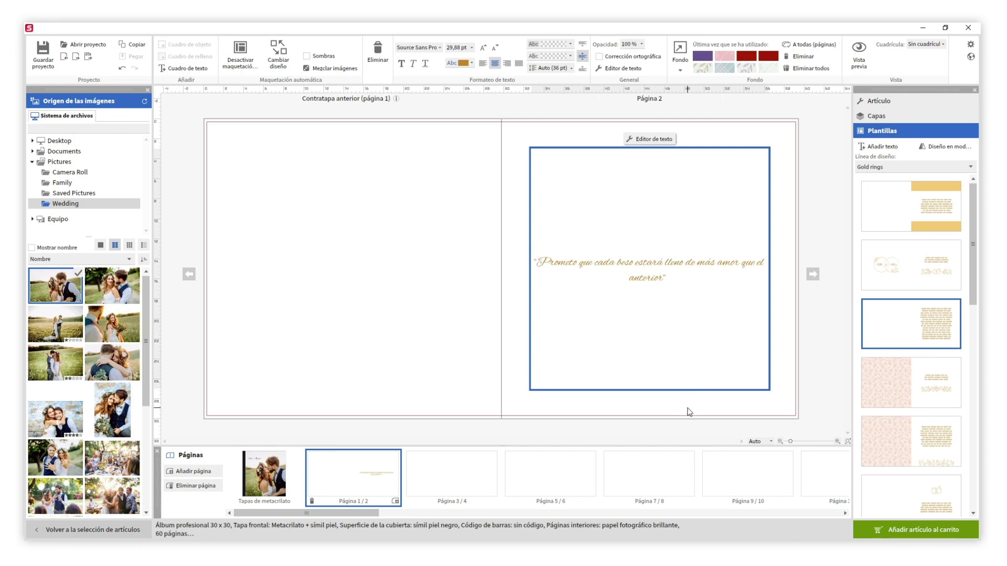
{"action": "left_click", "coordinate": [693, 420]}
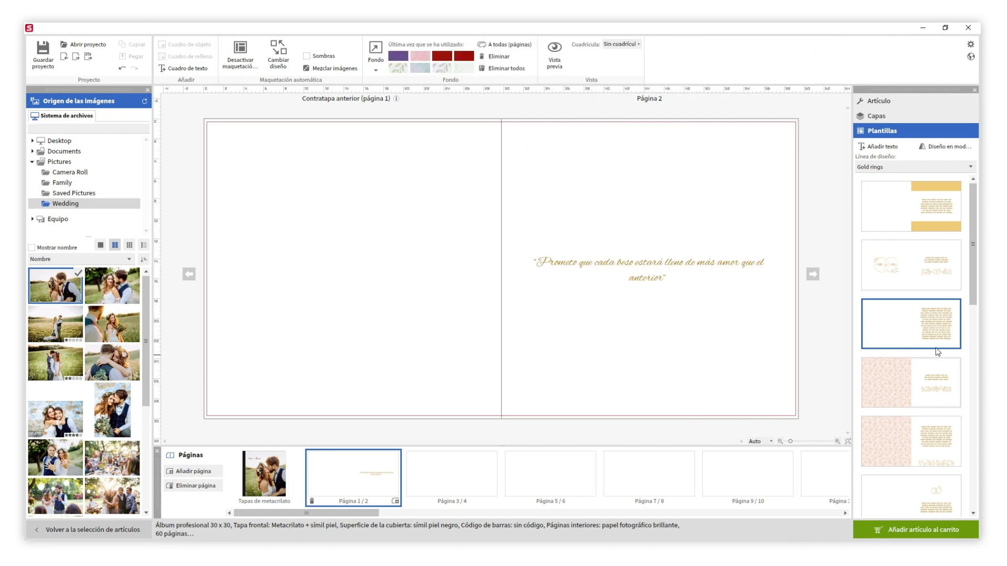
Apply the Gold rings template with a cream-coloured first page and text on page 2 to the 1/2 spread
{"action": "left_click_drag", "start_coordinate": [973, 301], "coordinate": [955, 465]}
{"action": "left_click", "coordinate": [899, 321]}
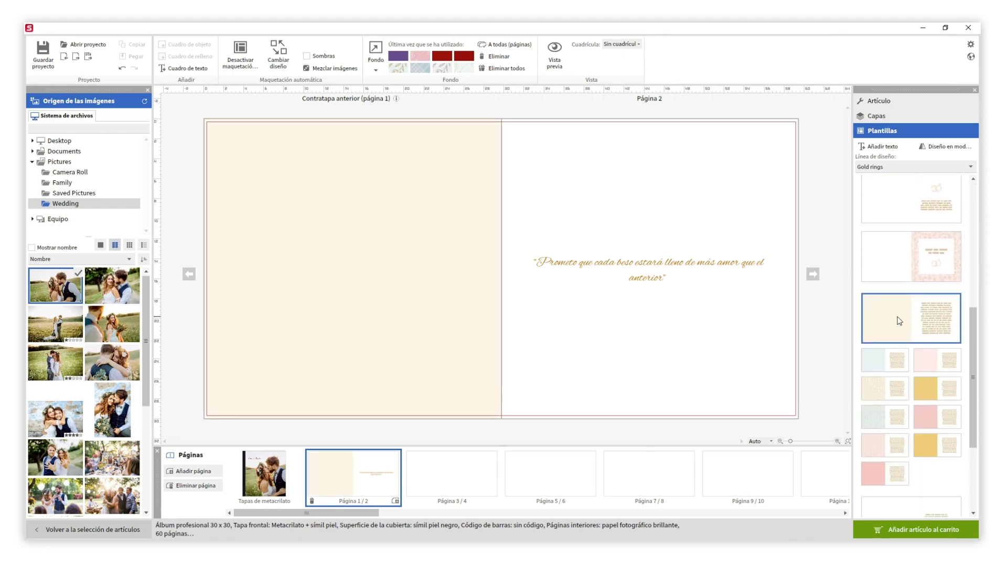
Apply the Gold rings template with a cream floral-patterned first page and a floral ornament below the text to the 1/2 spread
{"action": "left_click", "coordinate": [896, 388]}
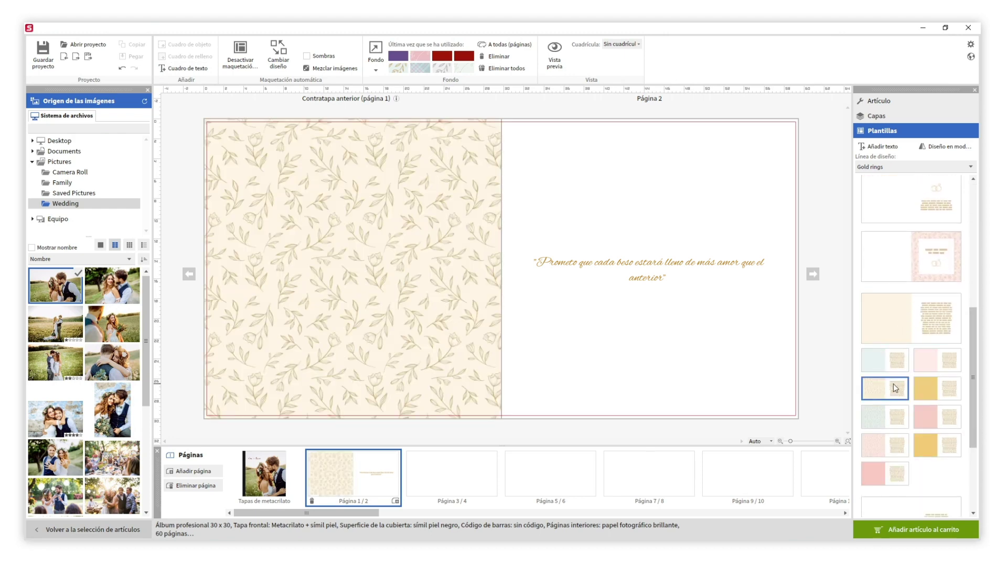
{"action": "left_click_drag", "start_coordinate": [971, 399], "coordinate": [963, 308]}
{"action": "left_click", "coordinate": [944, 313]}
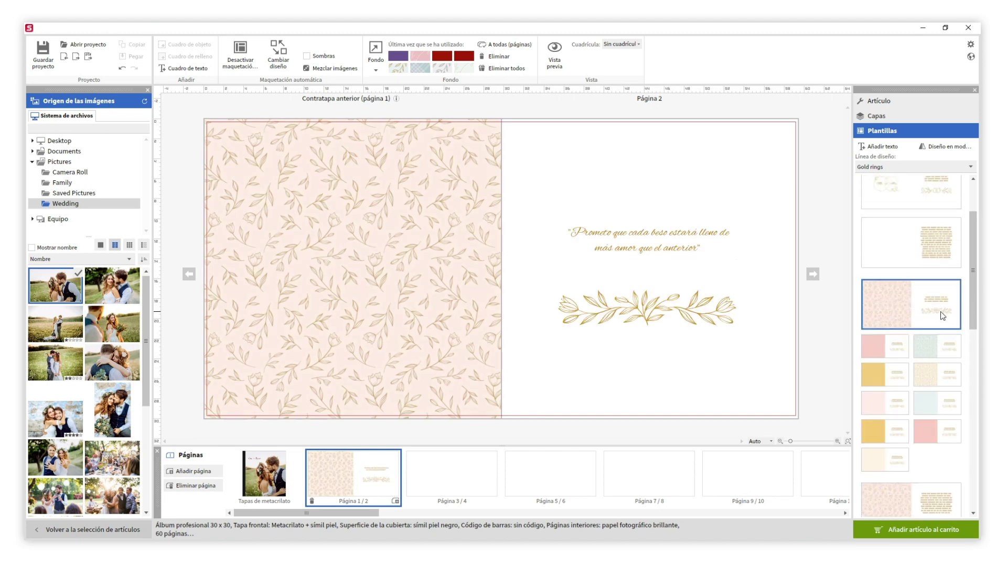
{"action": "left_click", "coordinate": [939, 377]}
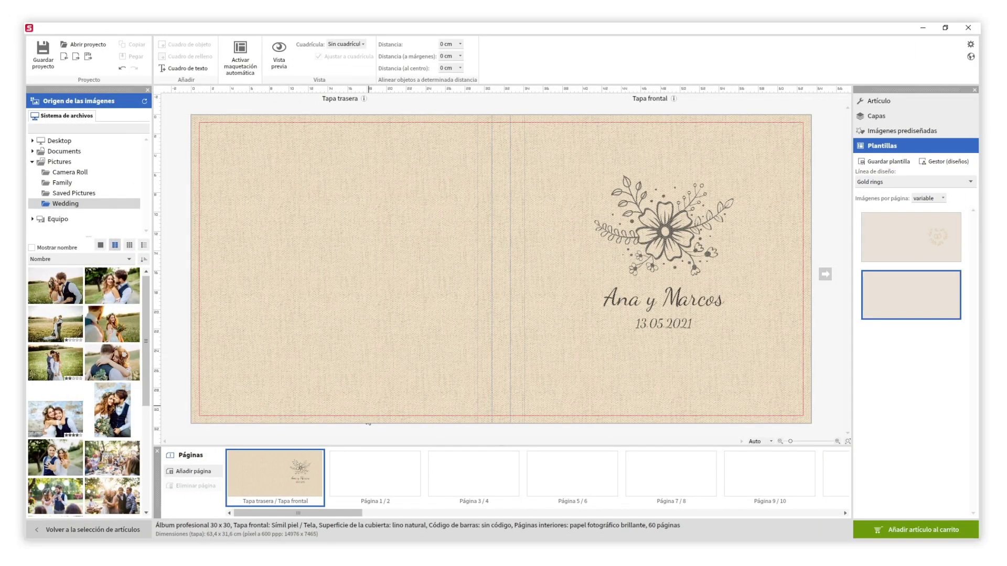
Place the close-up couple photo on the linen album's 1/2 spread using the square-photo template with a cream floral first page
{"action": "left_click", "coordinate": [366, 457]}
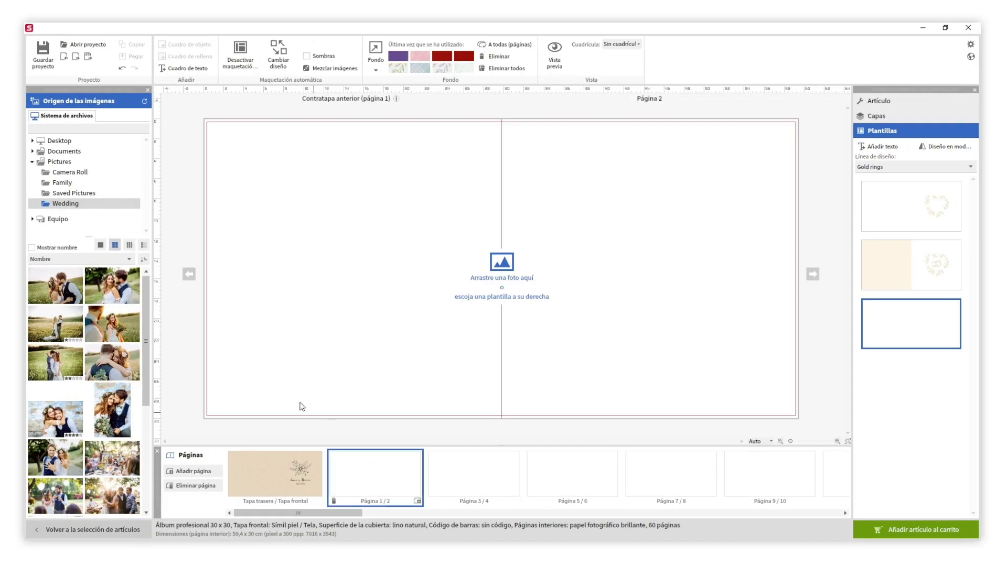
{"action": "left_click_drag", "start_coordinate": [125, 303], "coordinate": [499, 326]}
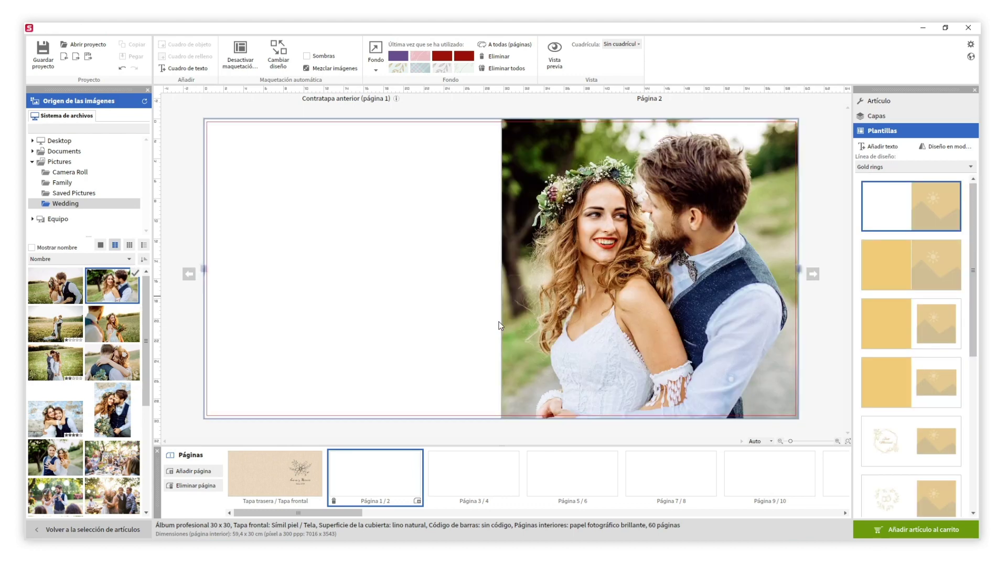
{"action": "left_click", "coordinate": [890, 342]}
{"action": "left_click", "coordinate": [892, 425]}
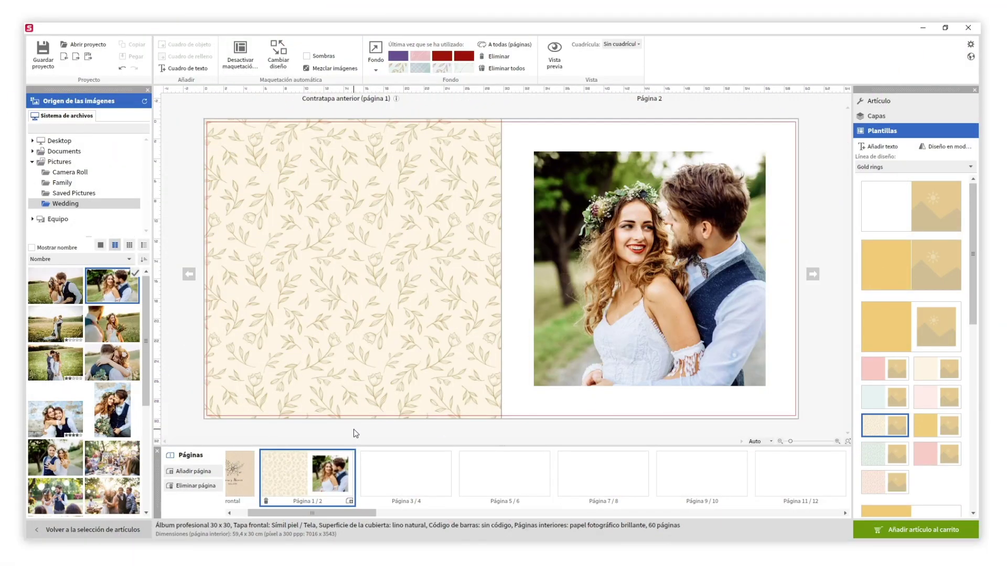
Place the photo of the couple standing in the meadow on the 3/4 spread and apply the full-spread photo template
{"action": "left_click", "coordinate": [375, 463]}
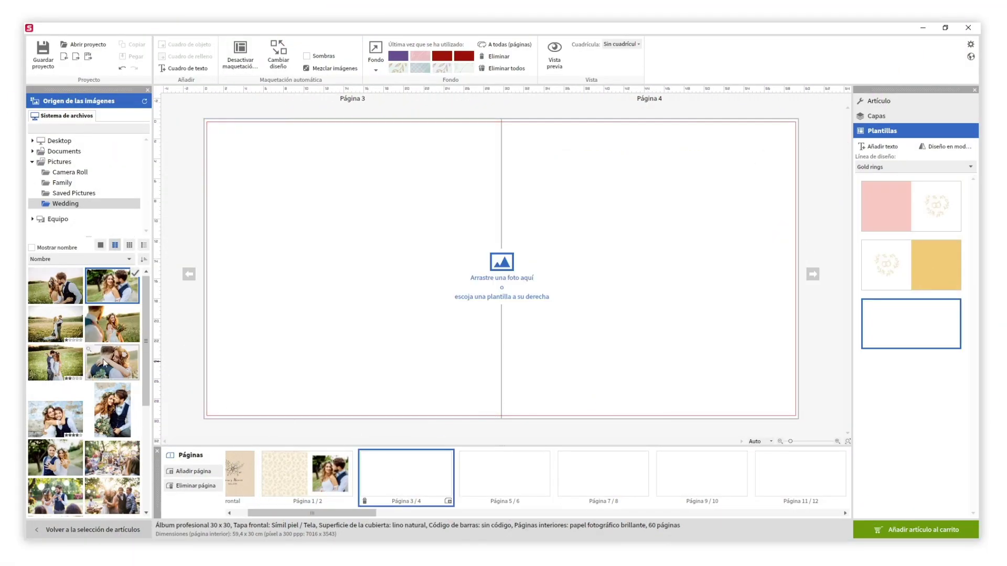
{"action": "left_click_drag", "start_coordinate": [55, 323], "coordinate": [318, 347]}
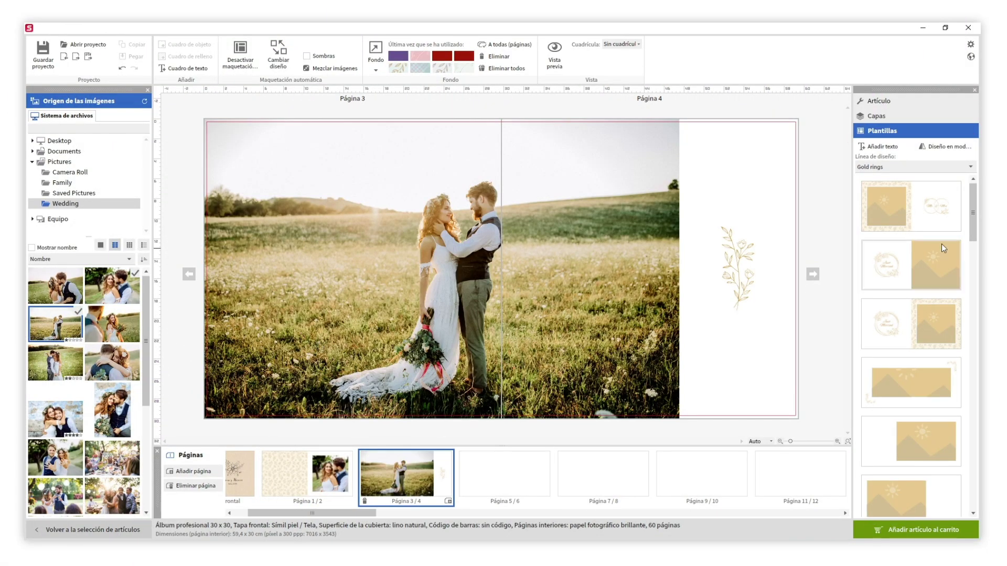
{"action": "left_click_drag", "start_coordinate": [977, 235], "coordinate": [951, 314]}
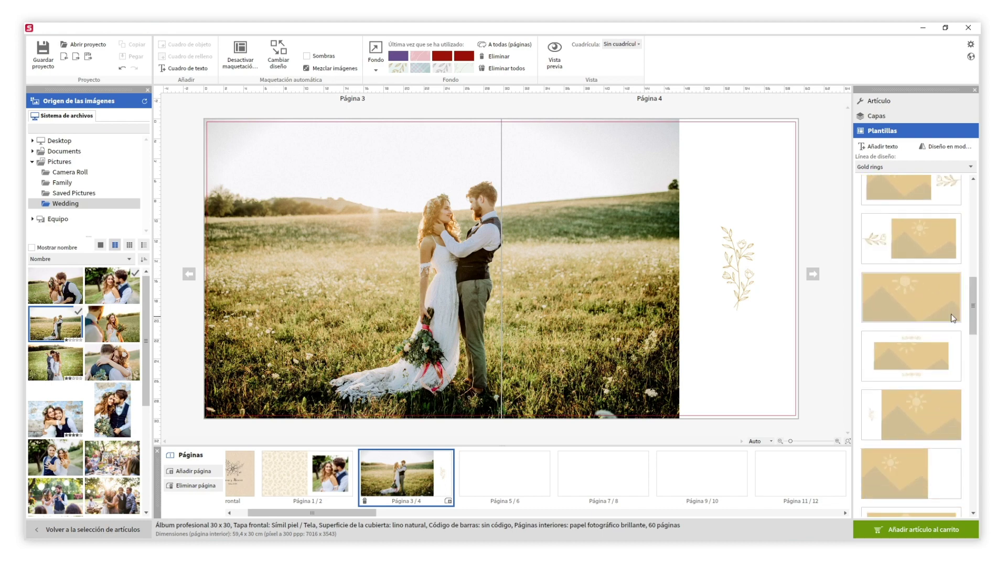
{"action": "left_click", "coordinate": [911, 297]}
Reframe the meadow photo on the 3/4 spread by shifting the image upward within its frame
{"action": "left_click", "coordinate": [549, 311]}
{"action": "left_click_drag", "start_coordinate": [549, 311], "coordinate": [549, 264]}
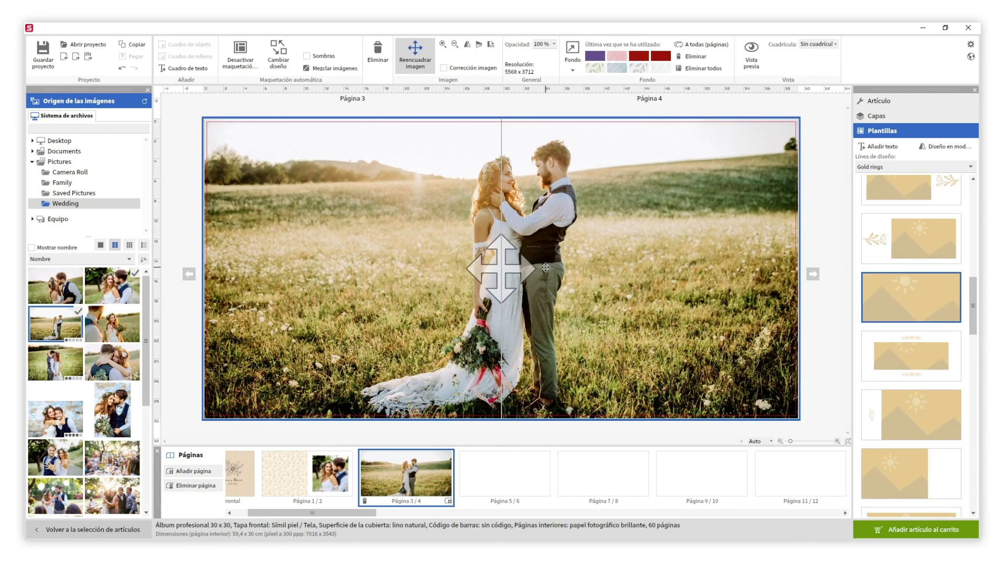
{"action": "left_click", "coordinate": [819, 337]}
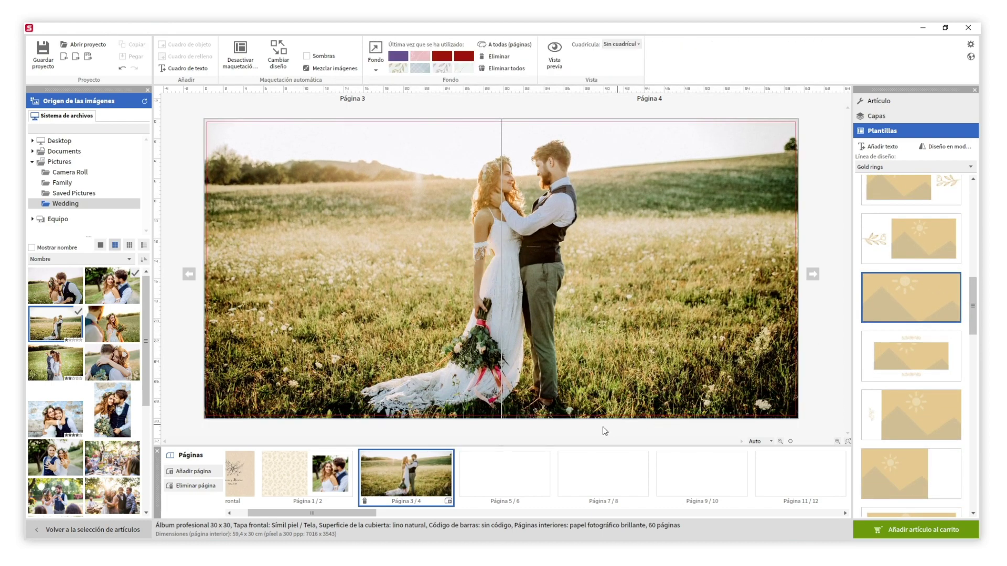
Place the bouquet photo and the meadow couple photo on the 5/6 spread with the small-photo page and full-page photo template
{"action": "left_click", "coordinate": [504, 472]}
{"action": "left_click_drag", "start_coordinate": [108, 325], "coordinate": [263, 325]}
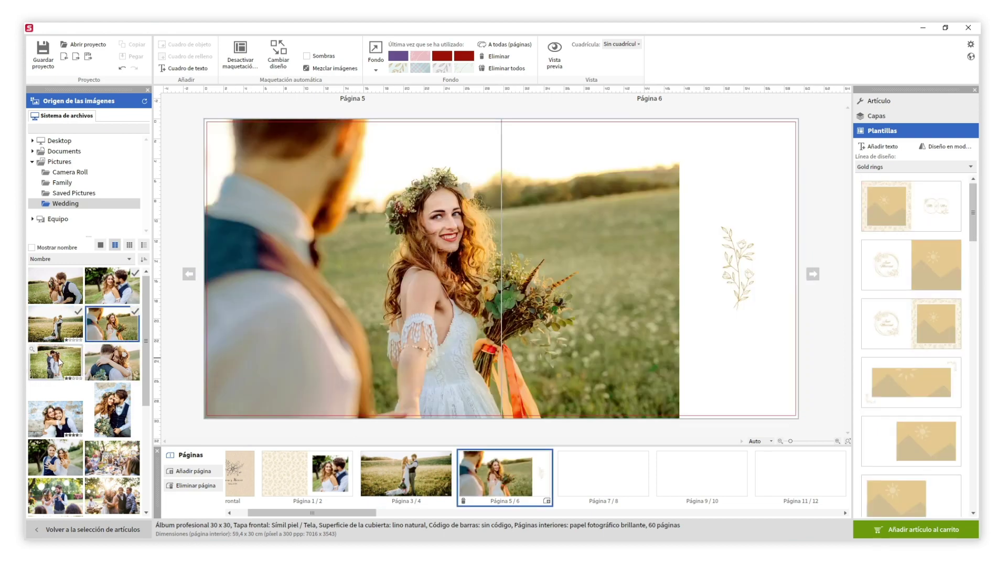
{"action": "left_click_drag", "start_coordinate": [59, 362], "coordinate": [536, 321]}
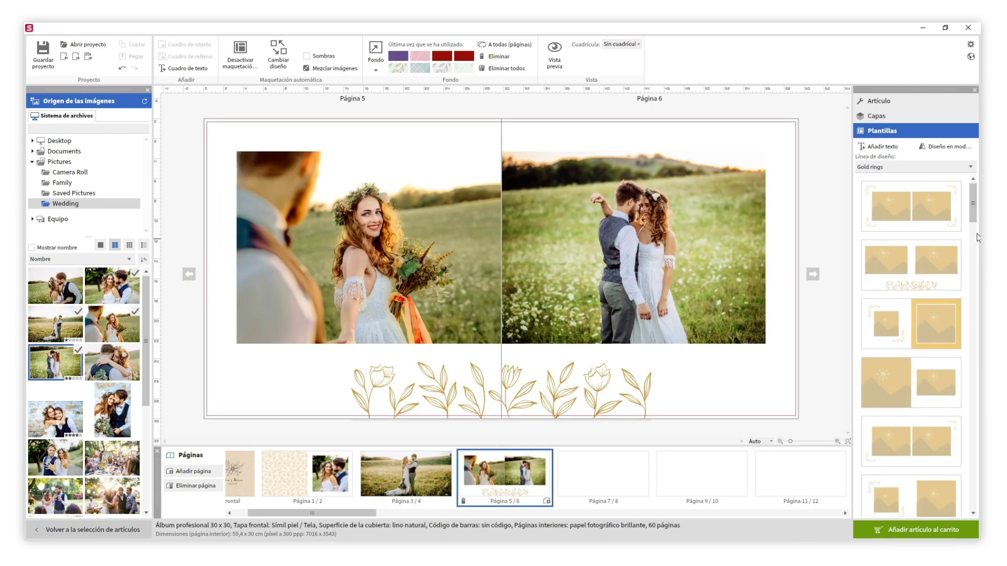
{"action": "left_click_drag", "start_coordinate": [974, 207], "coordinate": [972, 262]}
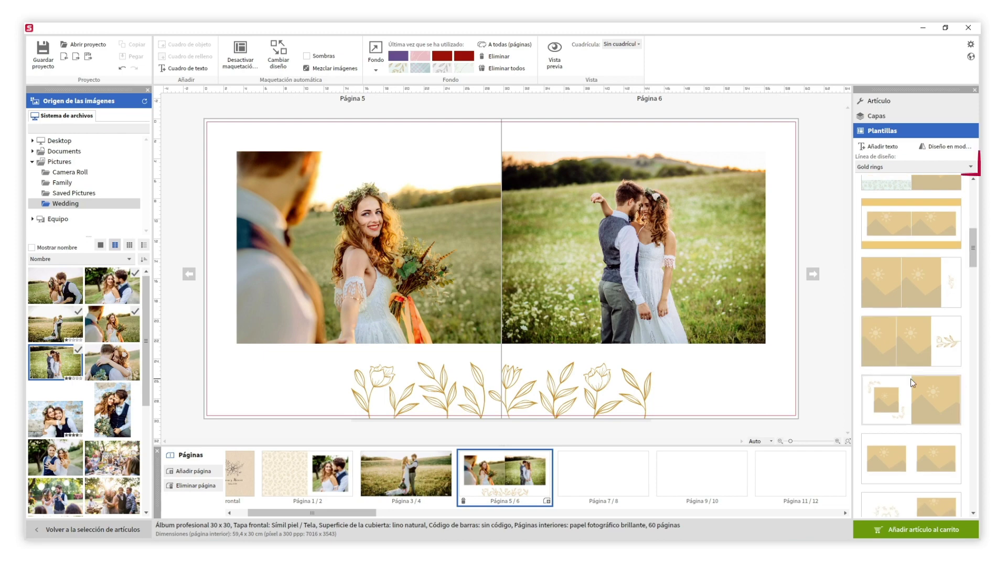
{"action": "left_click", "coordinate": [910, 379]}
Place the photo of the embracing couple on the 7/8 spread and apply the template with one centred panoramic photo
{"action": "left_click", "coordinate": [626, 465]}
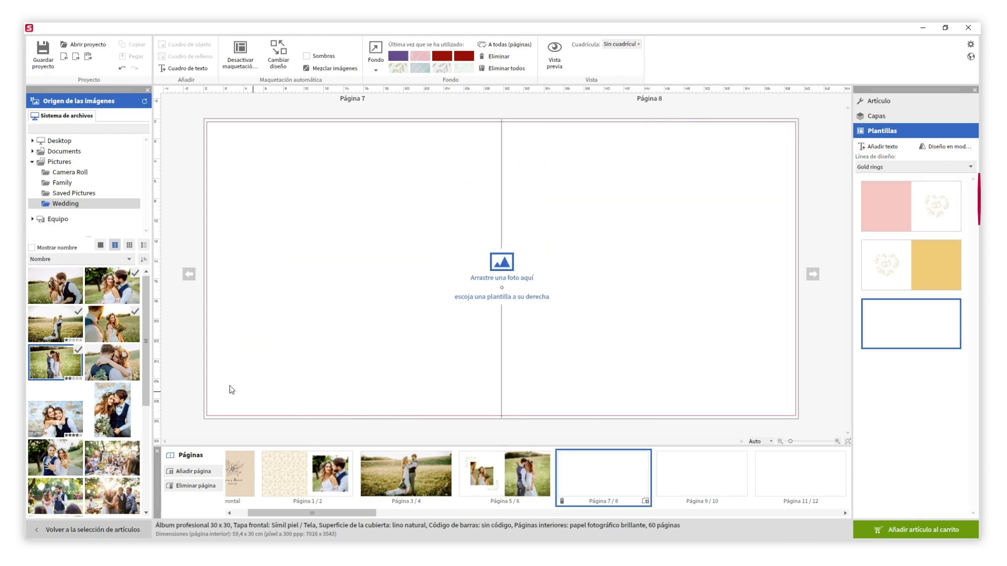
{"action": "left_click_drag", "start_coordinate": [112, 362], "coordinate": [464, 355]}
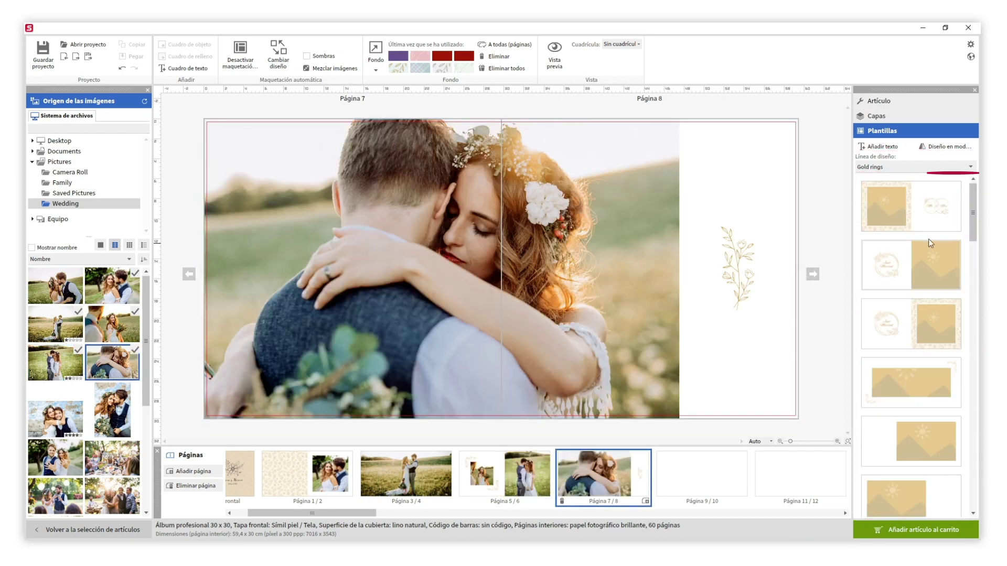
{"action": "left_click_drag", "start_coordinate": [973, 230], "coordinate": [964, 426]}
{"action": "left_click", "coordinate": [928, 365]}
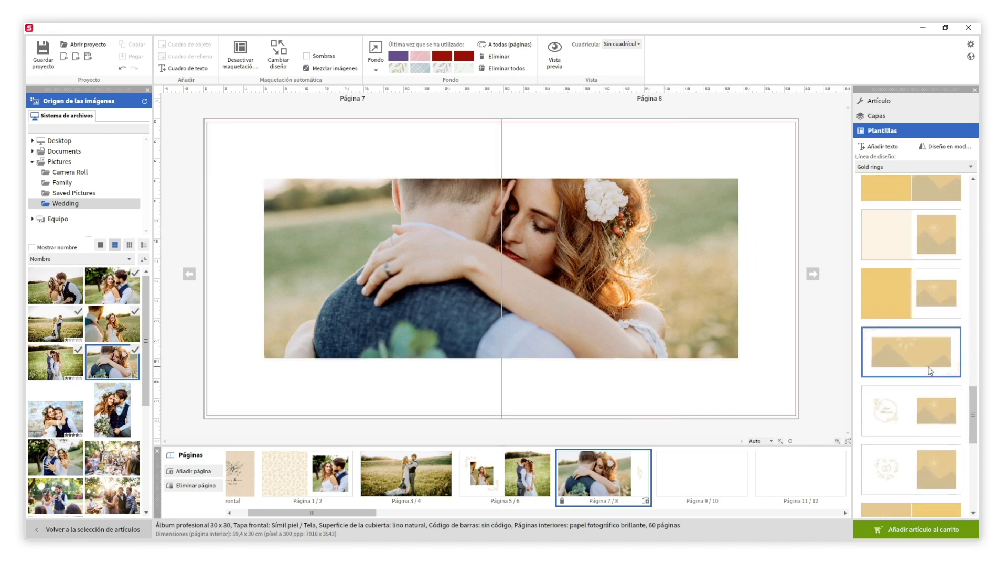
Place the landscape and portrait photos of the couple before the blue wall on the 9/10 spread
{"action": "left_click", "coordinate": [732, 466]}
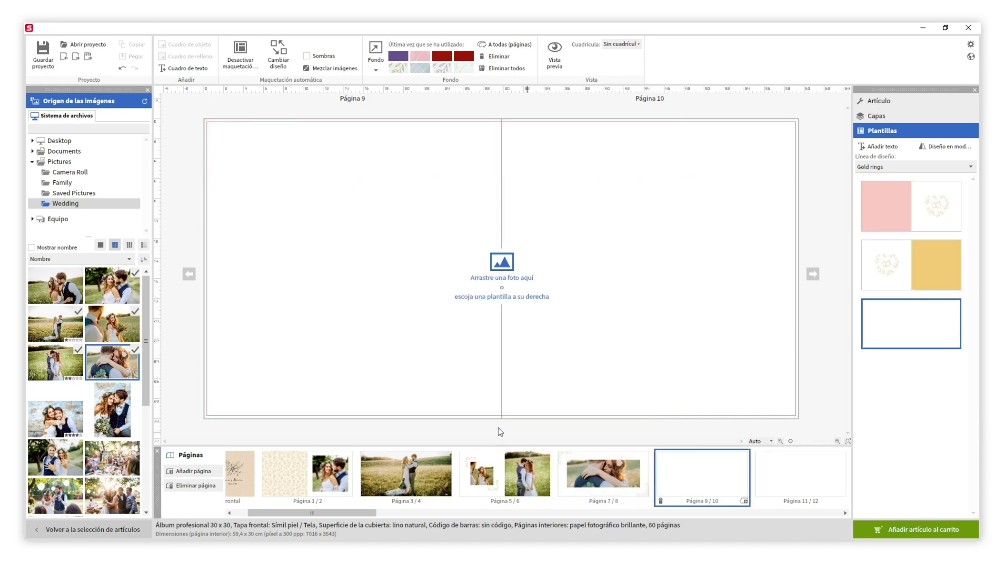
{"action": "left_click_drag", "start_coordinate": [55, 419], "coordinate": [227, 357]}
{"action": "left_click_drag", "start_coordinate": [112, 409], "coordinate": [706, 347]}
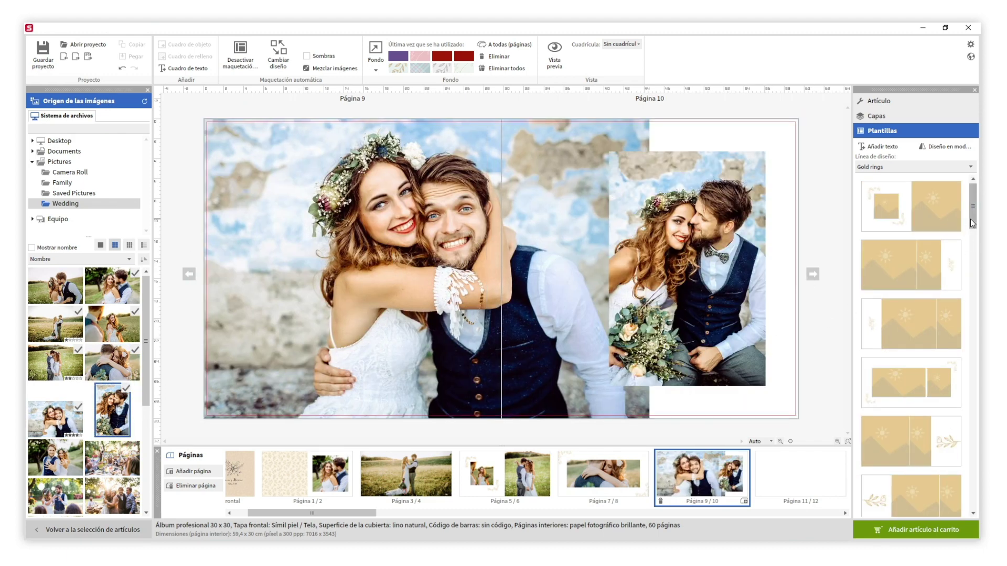
Apply the side-by-side two-photo template to the 9/10 spread in its variant with a cream floral background on page 10
{"action": "left_click_drag", "start_coordinate": [970, 219], "coordinate": [951, 404]}
{"action": "scroll", "coordinate": [948, 427], "scroll_direction": "down", "scroll_amount": 2}
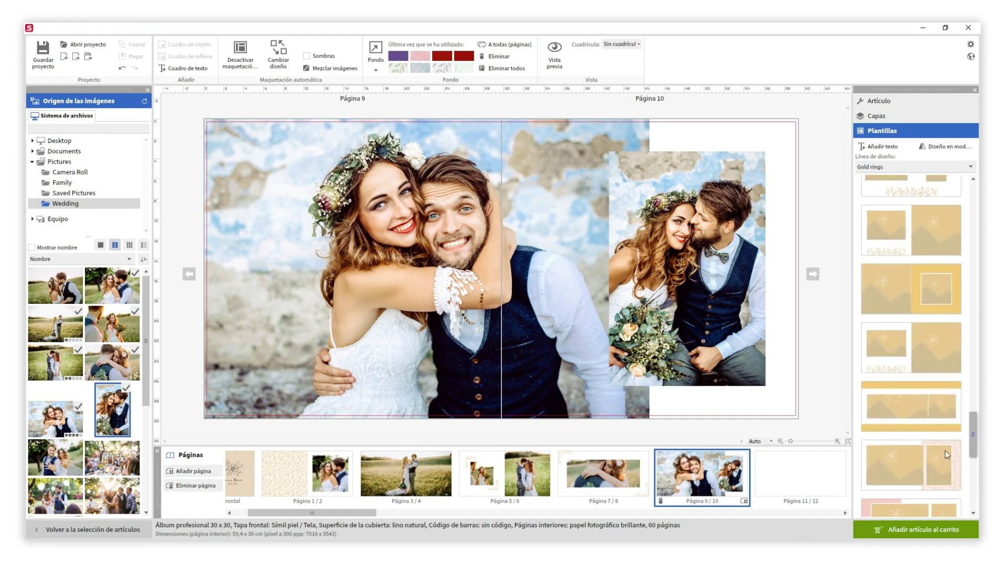
{"action": "left_click", "coordinate": [928, 415]}
{"action": "scroll", "coordinate": [968, 444], "scroll_direction": "down", "scroll_amount": 2}
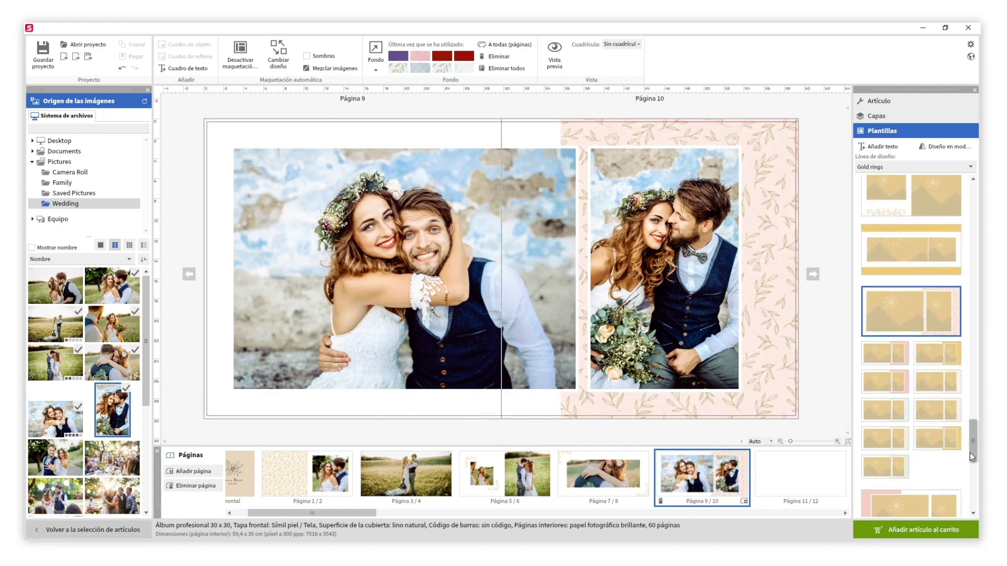
{"action": "left_click", "coordinate": [895, 442]}
Place the photo of the couple showing their rings on the 11/12 spread and apply another single-photo Gold rings template
{"action": "left_click", "coordinate": [829, 475]}
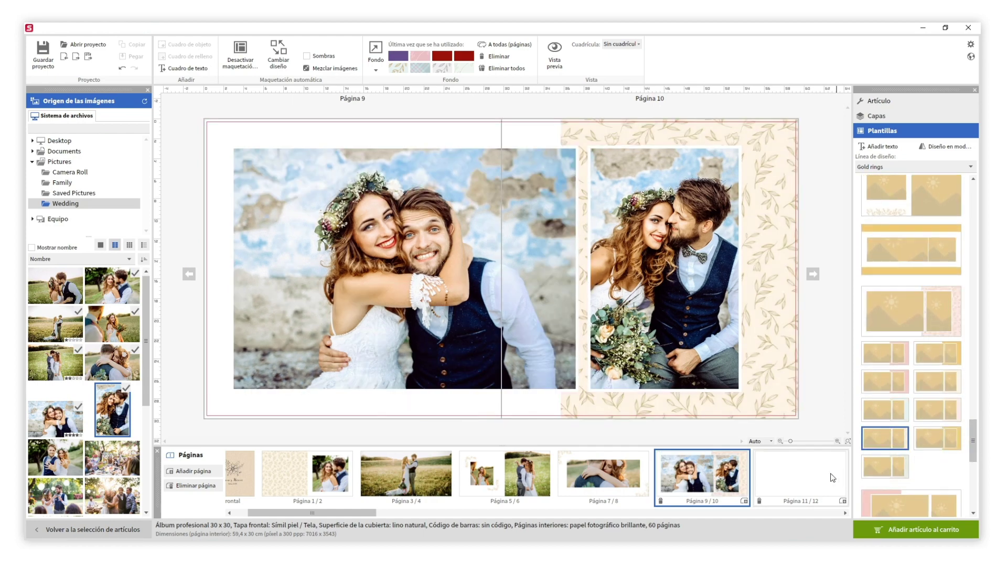
{"action": "left_click_drag", "start_coordinate": [82, 454], "coordinate": [263, 381]}
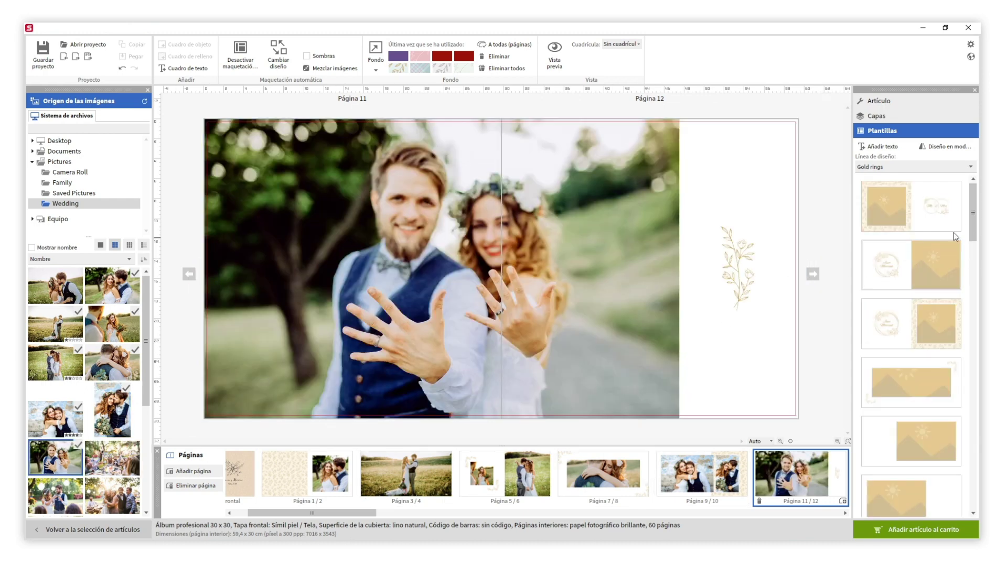
{"action": "left_click_drag", "start_coordinate": [974, 222], "coordinate": [969, 318]}
{"action": "left_click", "coordinate": [949, 306]}
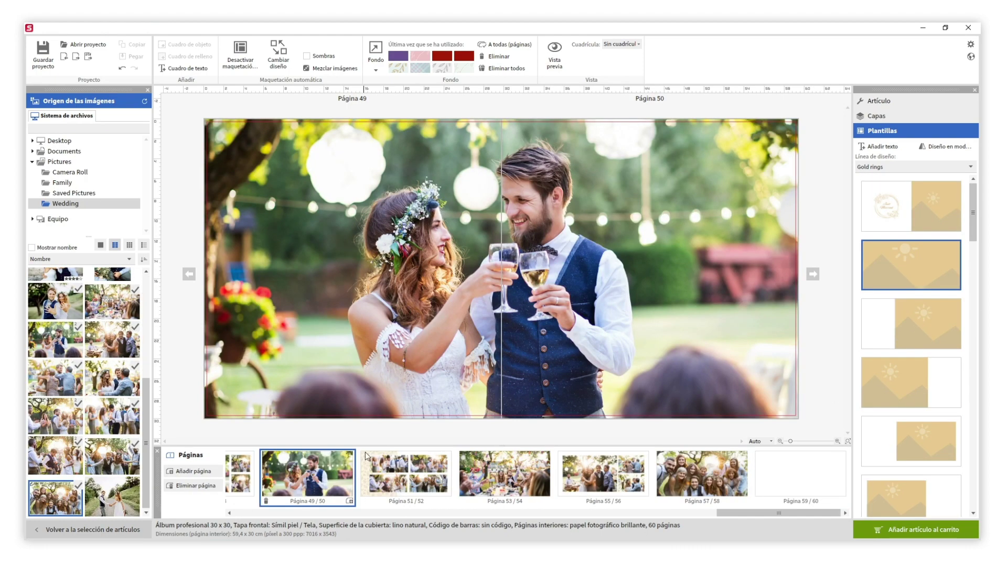
Turn off automatic layout on the 55/56 spread, move the large photo to X 0, Y 0 and stretch its height to 30 cm
{"action": "left_click", "coordinate": [377, 469]}
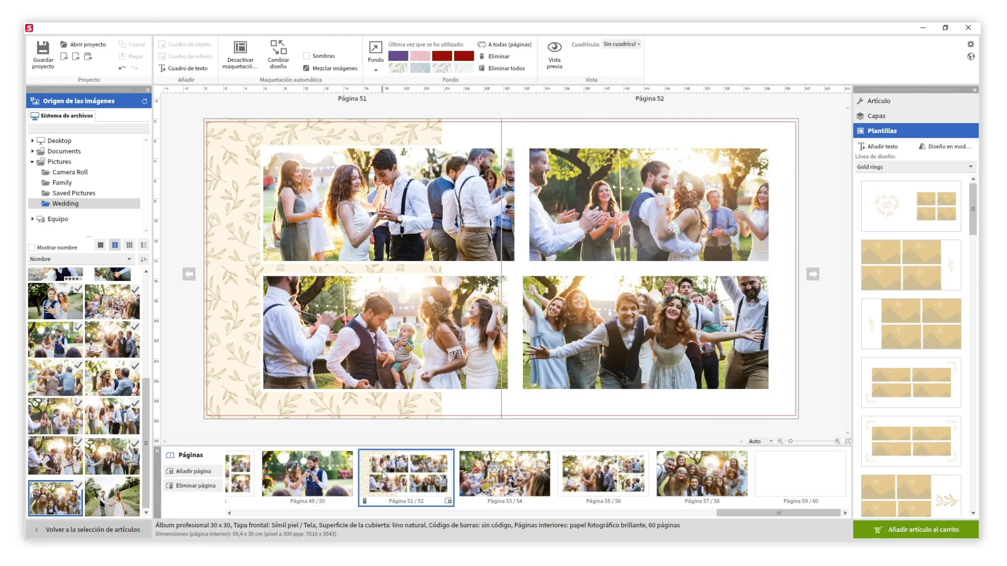
{"action": "left_click", "coordinate": [488, 485]}
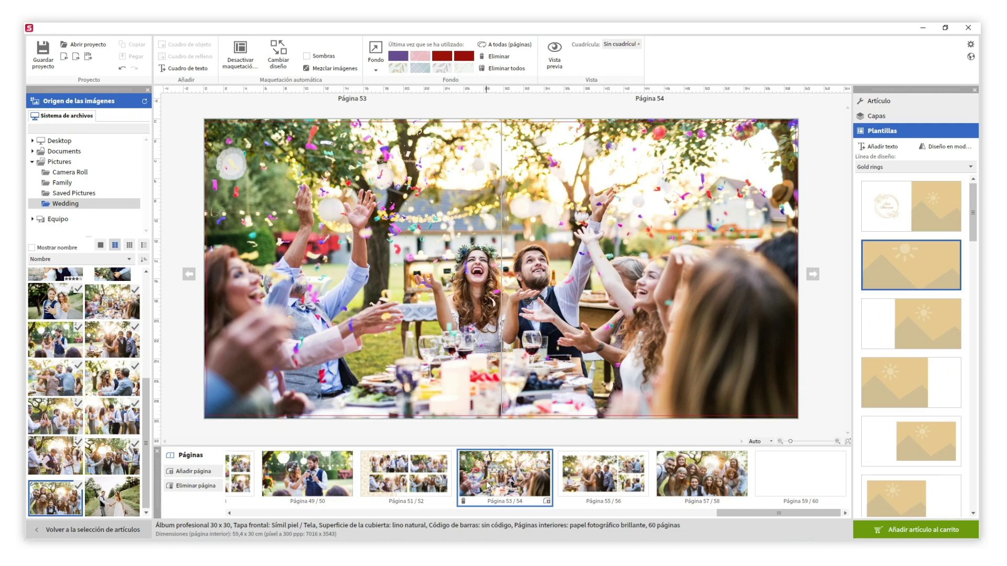
{"action": "left_click", "coordinate": [591, 486]}
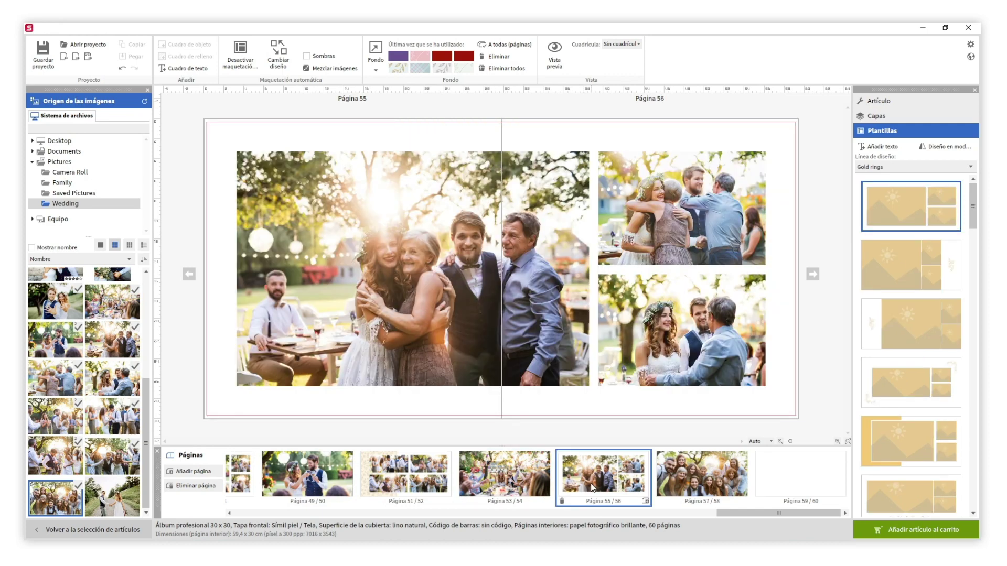
{"action": "left_click", "coordinate": [238, 63]}
{"action": "left_click", "coordinate": [320, 227]}
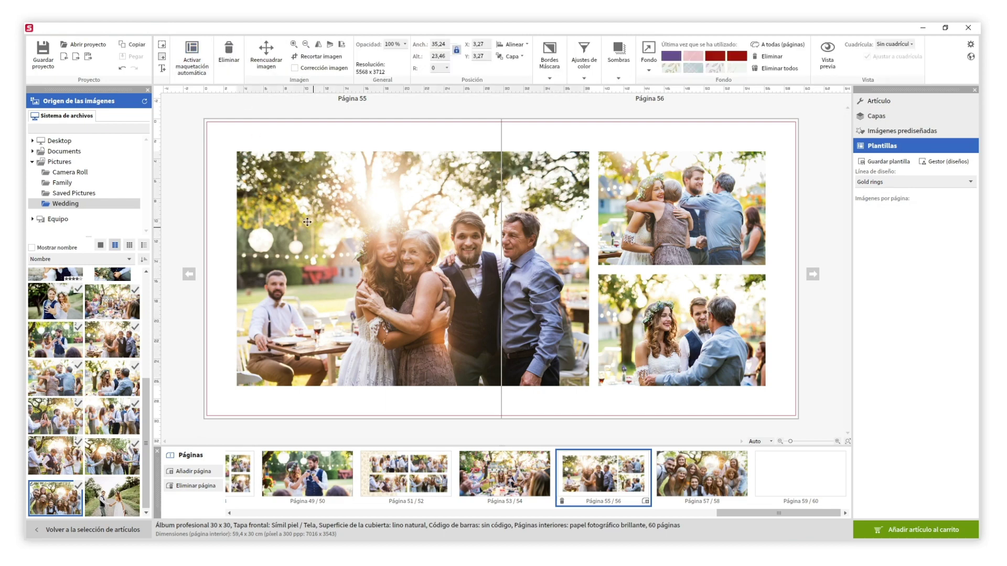
{"action": "left_click_drag", "start_coordinate": [320, 227], "coordinate": [290, 194]}
{"action": "left_click_drag", "start_coordinate": [380, 354], "coordinate": [378, 418]}
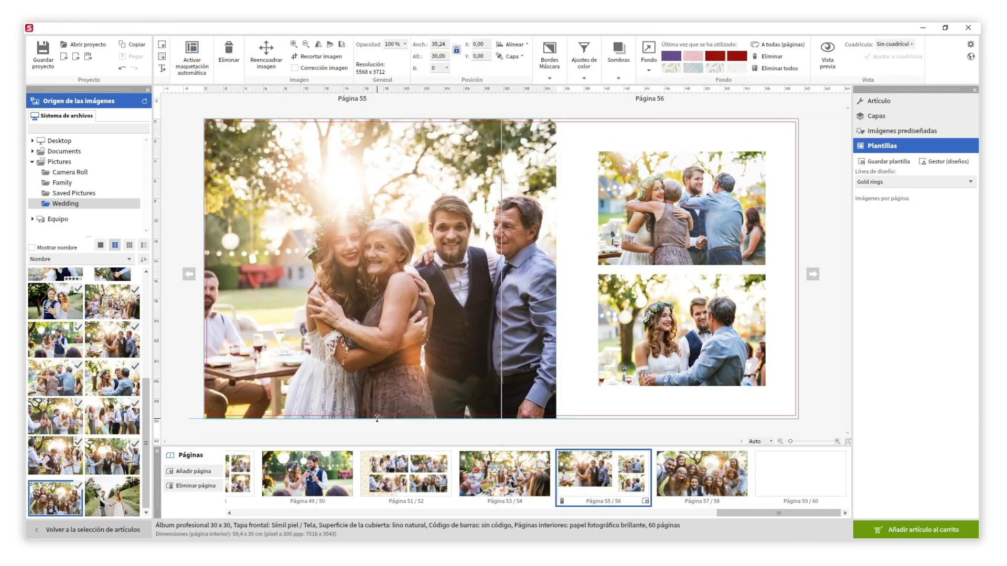
Reframe the enlarged photo on the 55/56 spread by shifting the image leftward within its frame
{"action": "double_click", "coordinate": [456, 305]}
{"action": "left_click_drag", "start_coordinate": [457, 306], "coordinate": [406, 295]}
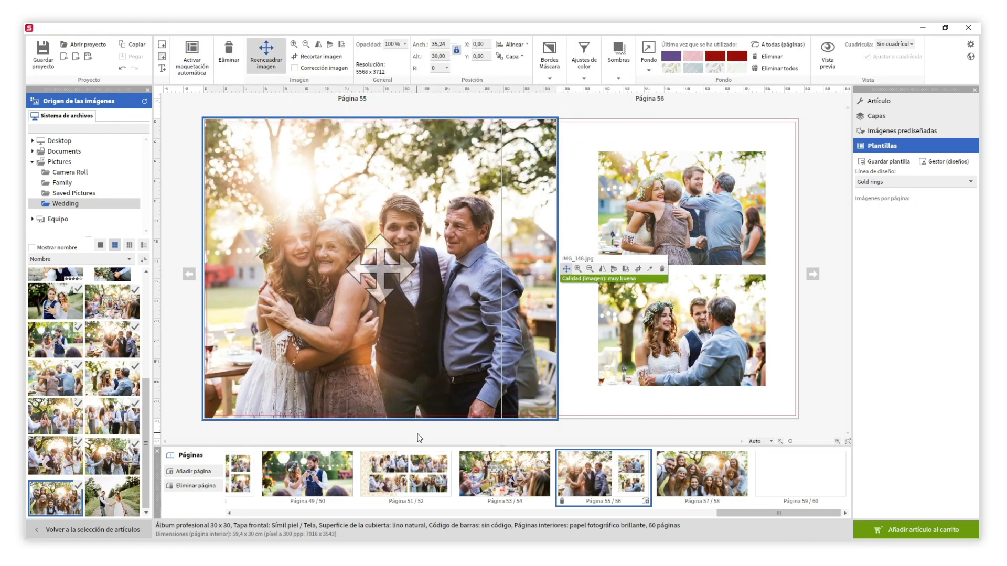
{"action": "left_click", "coordinate": [479, 437]}
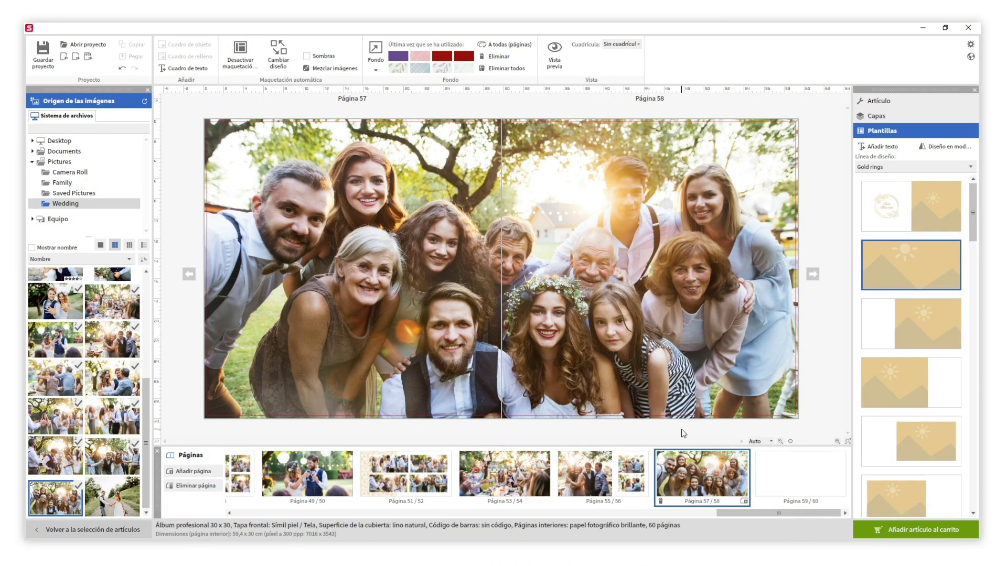
Place the photo of the couple holding hands on page 59, add a text box and apply the template with text above a rings ornament
{"action": "left_click", "coordinate": [765, 461]}
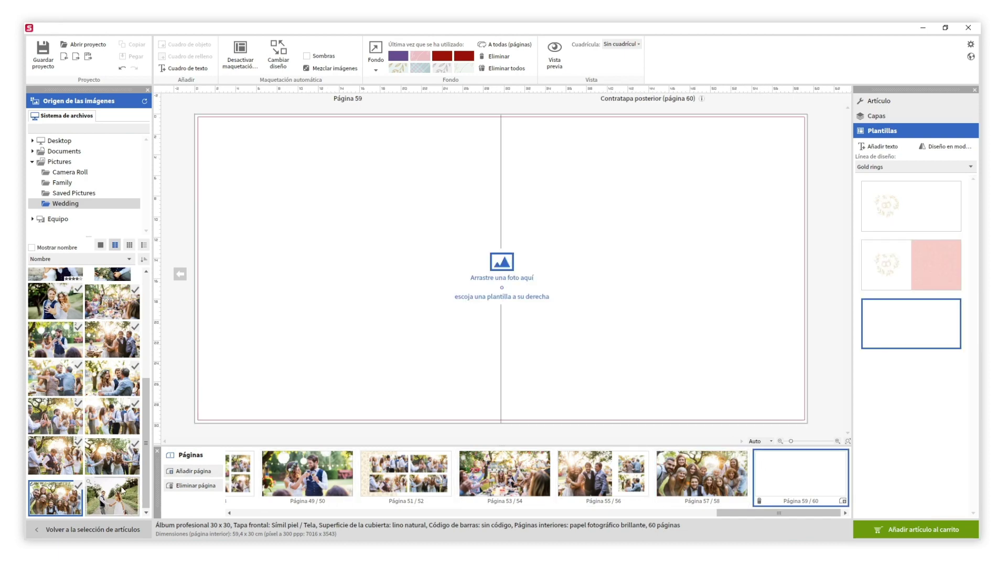
{"action": "left_click_drag", "start_coordinate": [121, 490], "coordinate": [282, 373]}
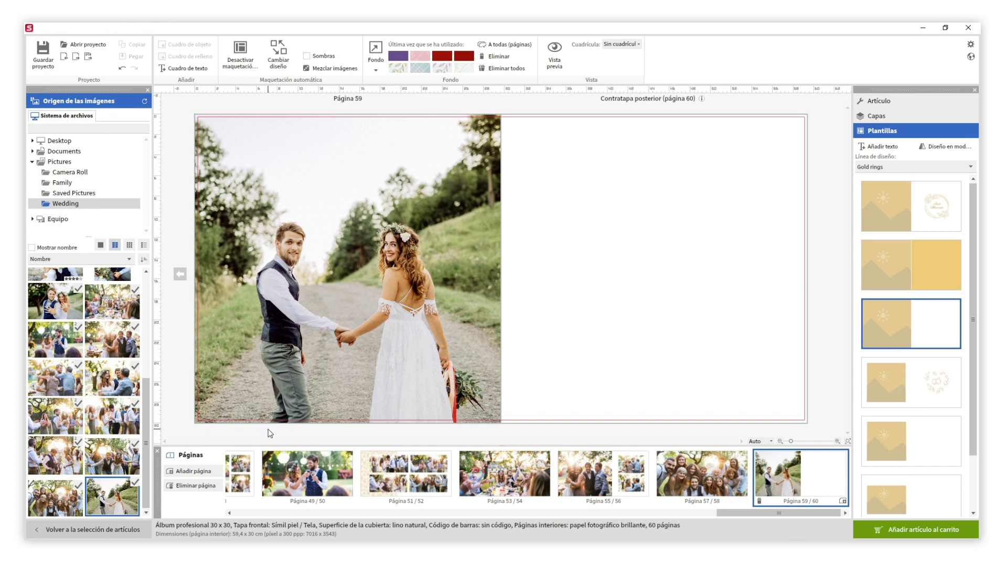
{"action": "left_click", "coordinate": [189, 69]}
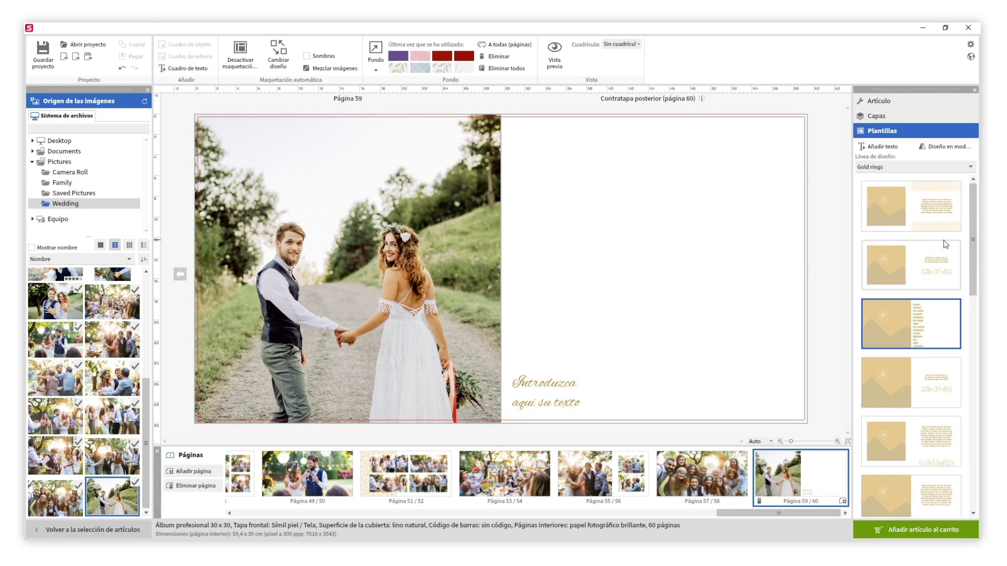
{"action": "left_click_drag", "start_coordinate": [973, 232], "coordinate": [968, 263]}
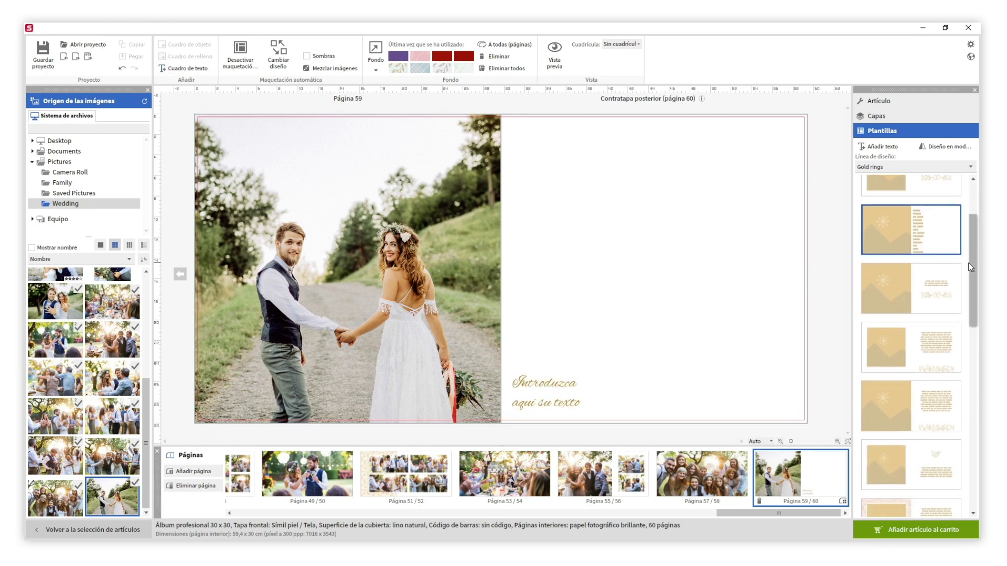
{"action": "left_click", "coordinate": [885, 288]}
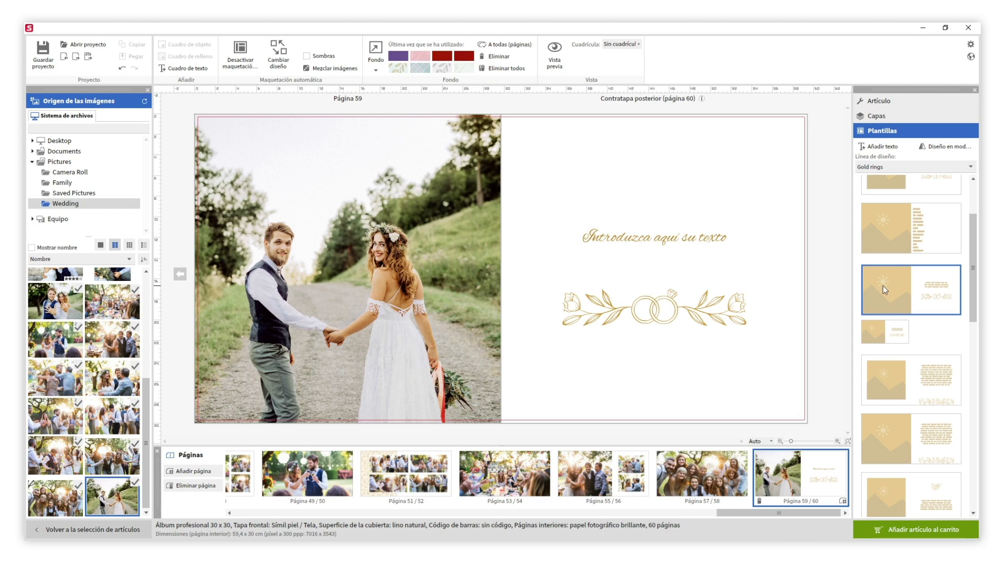
Replace the placeholder text on page 60 with "Desde este día en adelante"
{"action": "left_click", "coordinate": [709, 244]}
{"action": "type", "text": "Desde este día en adelante"}
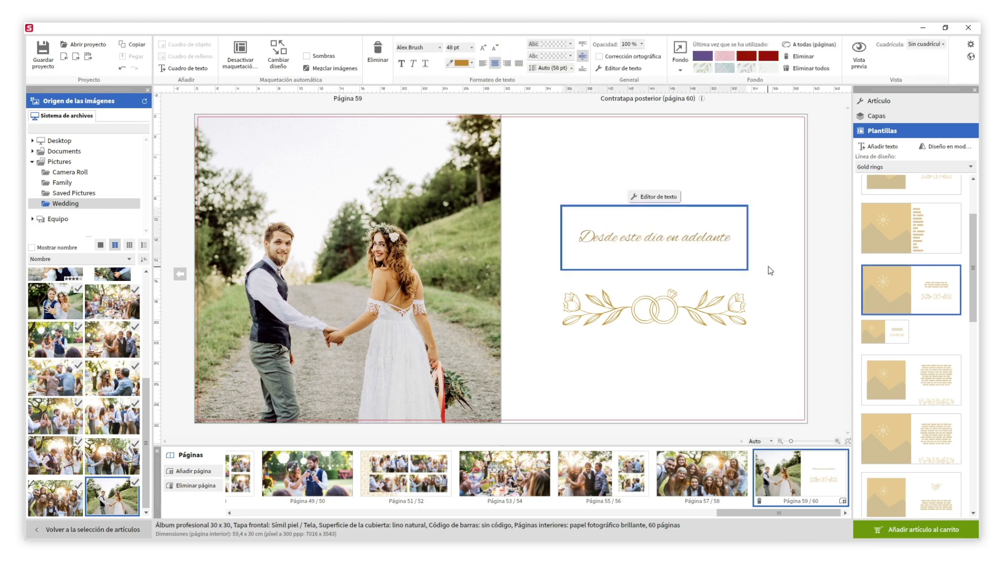
{"action": "left_click", "coordinate": [814, 273]}
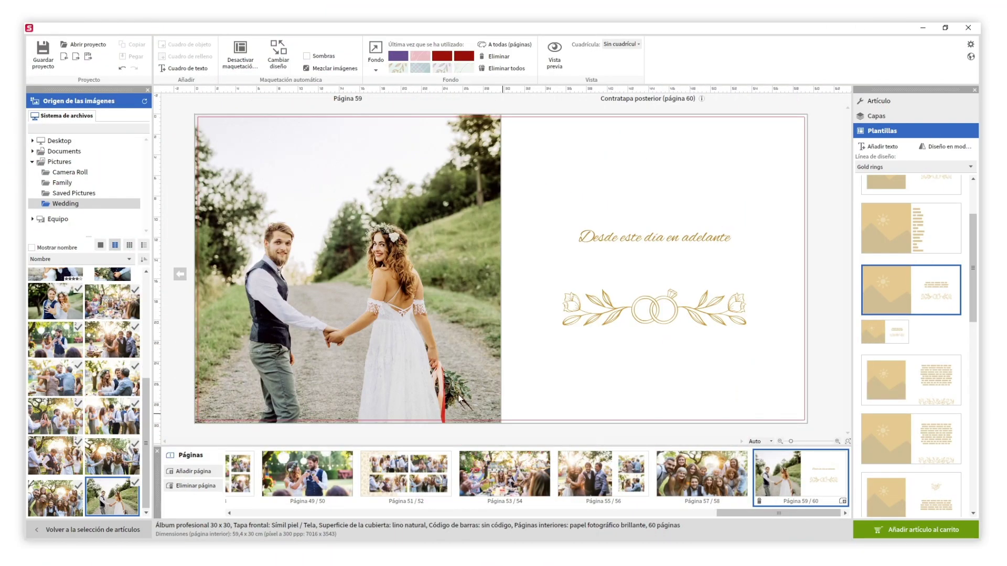
Save the project locally as "Mi boda" and add the album to the cart
{"action": "left_click", "coordinate": [44, 57]}
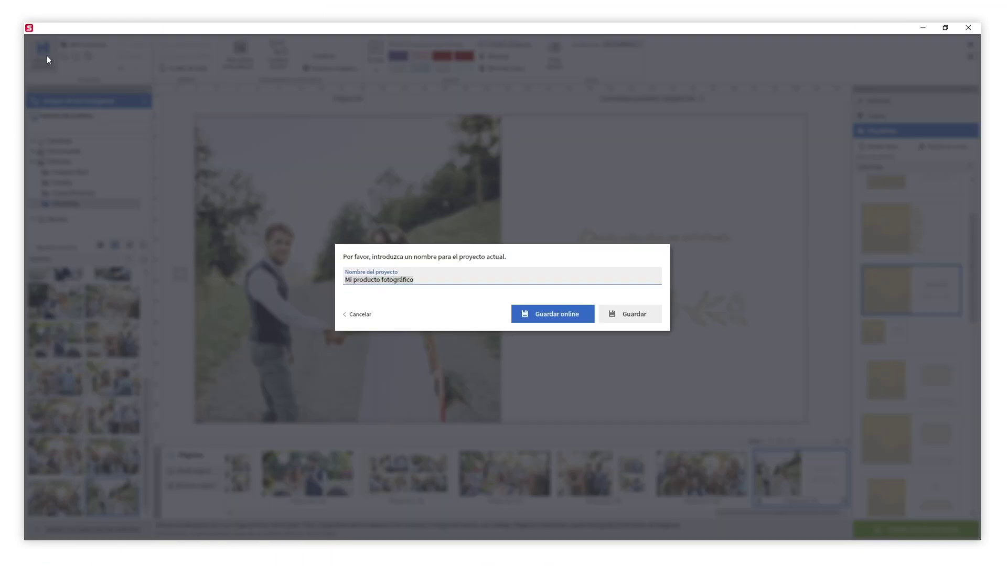
{"action": "type", "text": "Mi boda"}
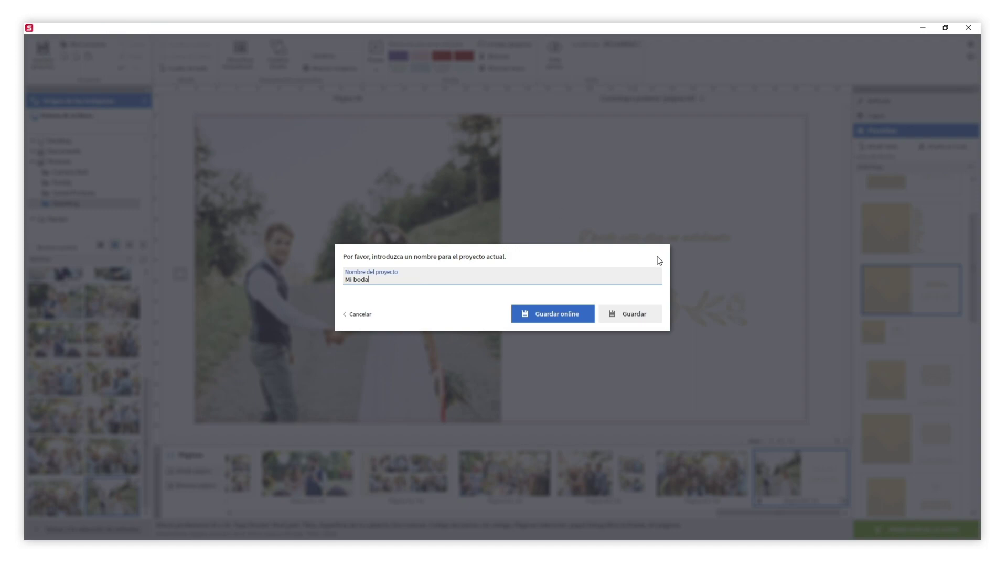
{"action": "left_click", "coordinate": [650, 314]}
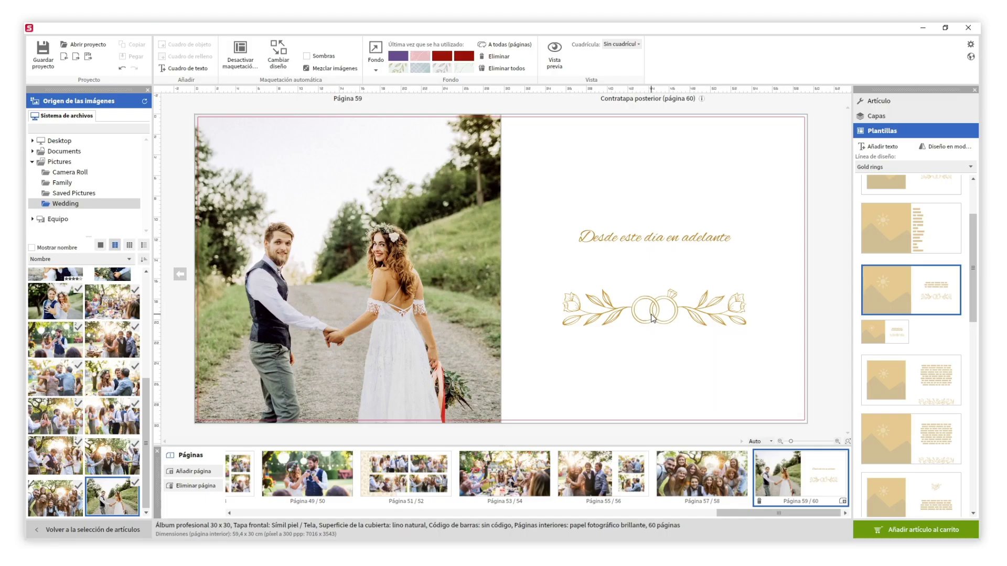
{"action": "left_click", "coordinate": [926, 533]}
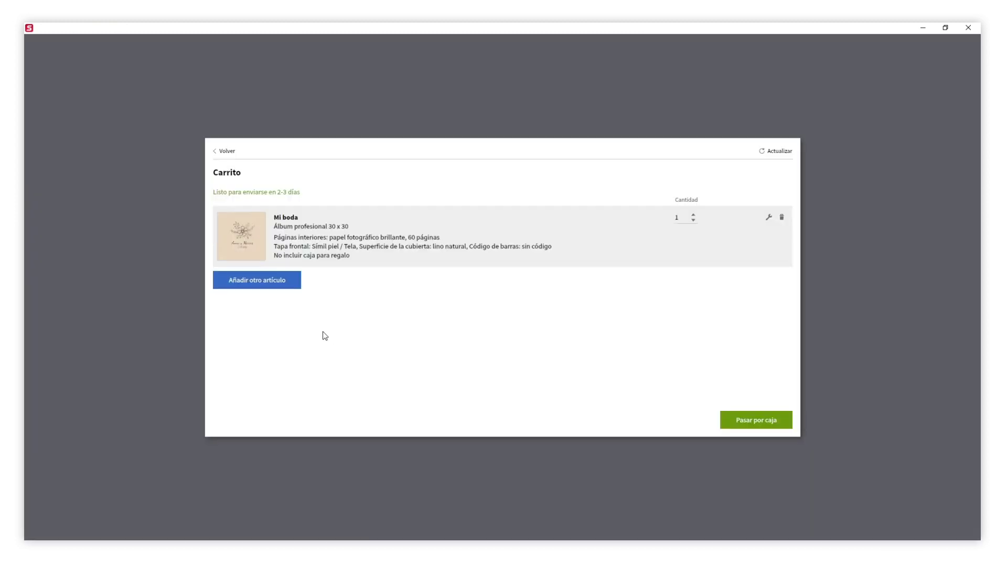
Reopen the saved Mi boda project and choose Álbum profesional 21 x 21 as its replacement article
{"action": "left_click", "coordinate": [274, 286]}
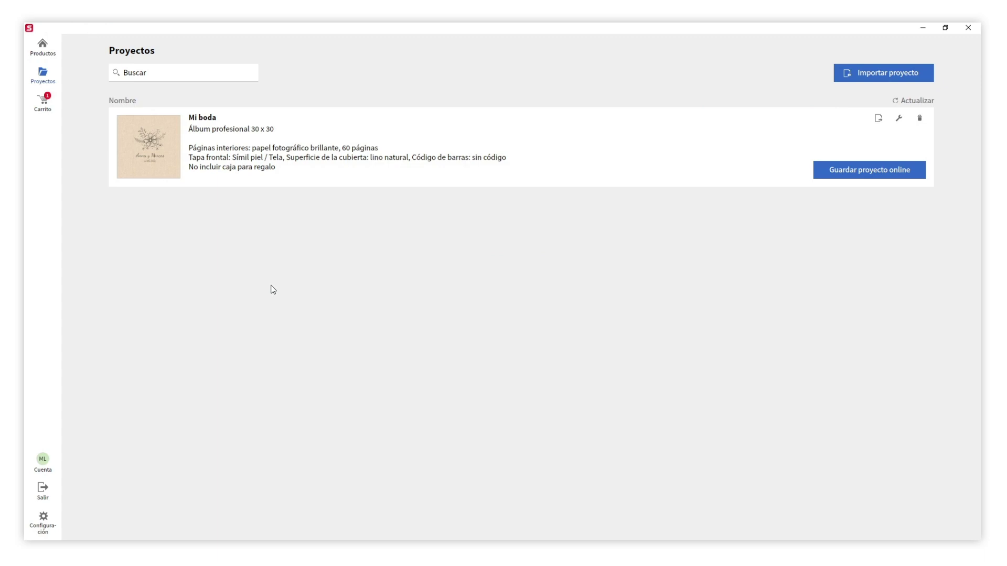
{"action": "double_click", "coordinate": [303, 161]}
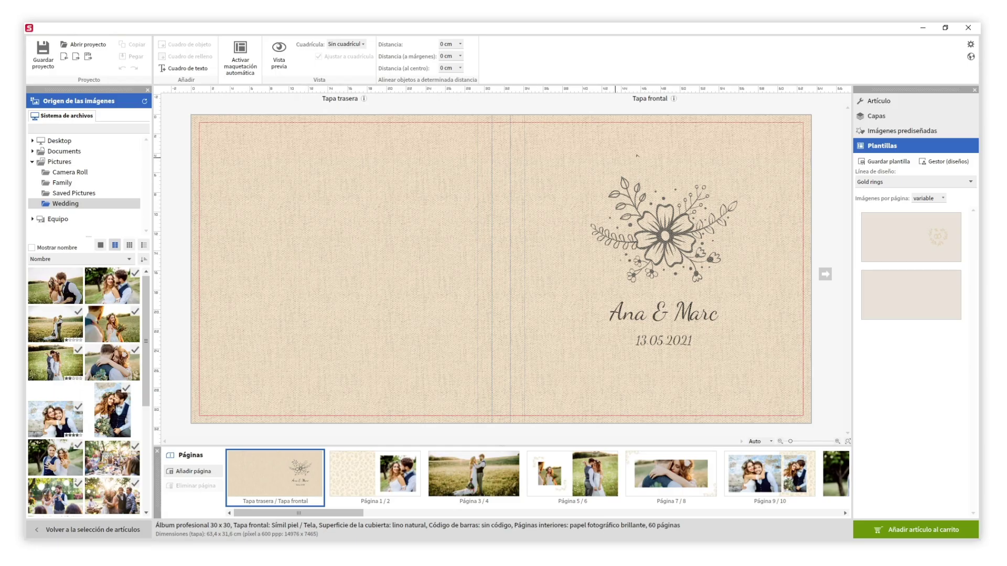
{"action": "left_click", "coordinate": [862, 101]}
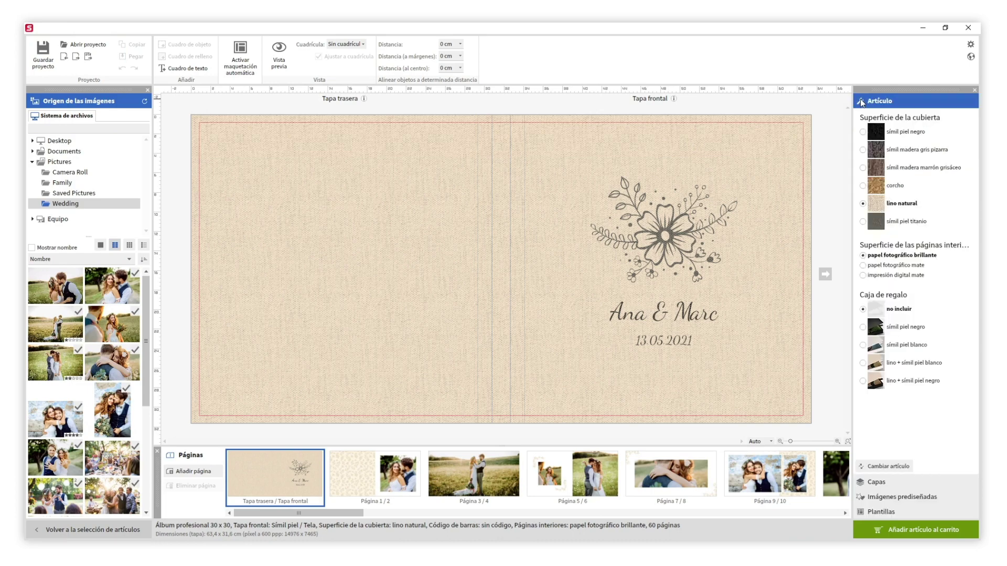
{"action": "left_click", "coordinate": [892, 465]}
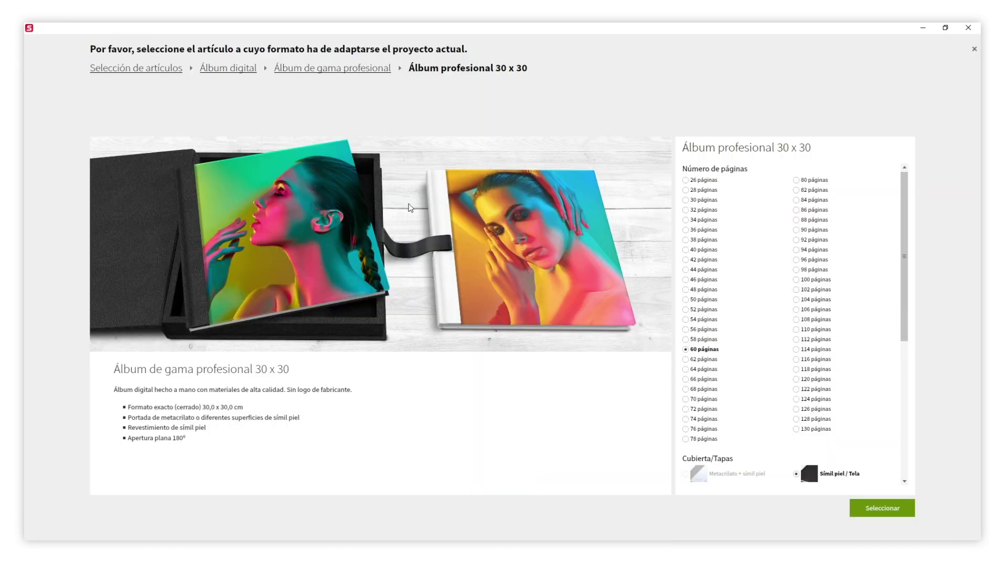
{"action": "left_click", "coordinate": [371, 73]}
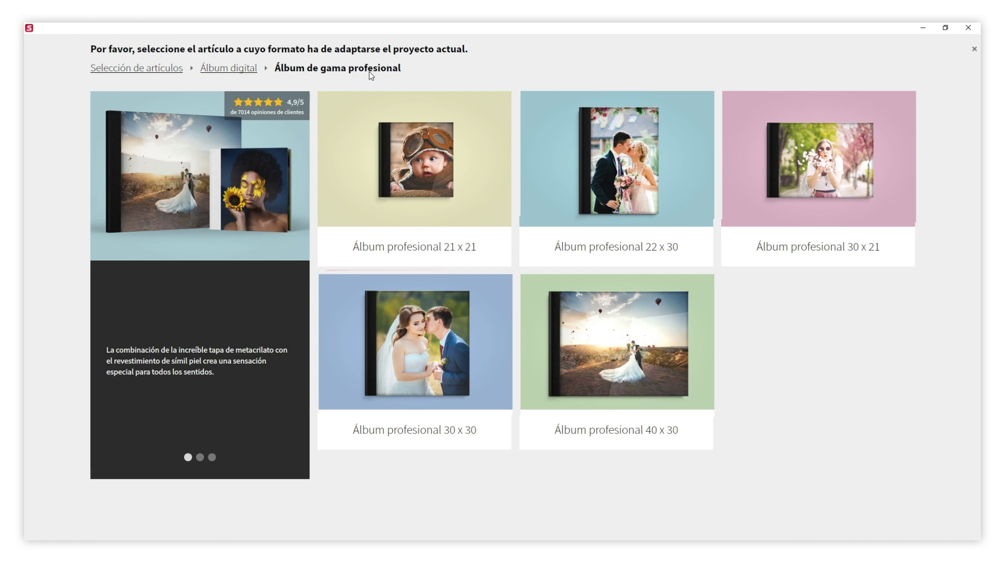
{"action": "left_click", "coordinate": [414, 162]}
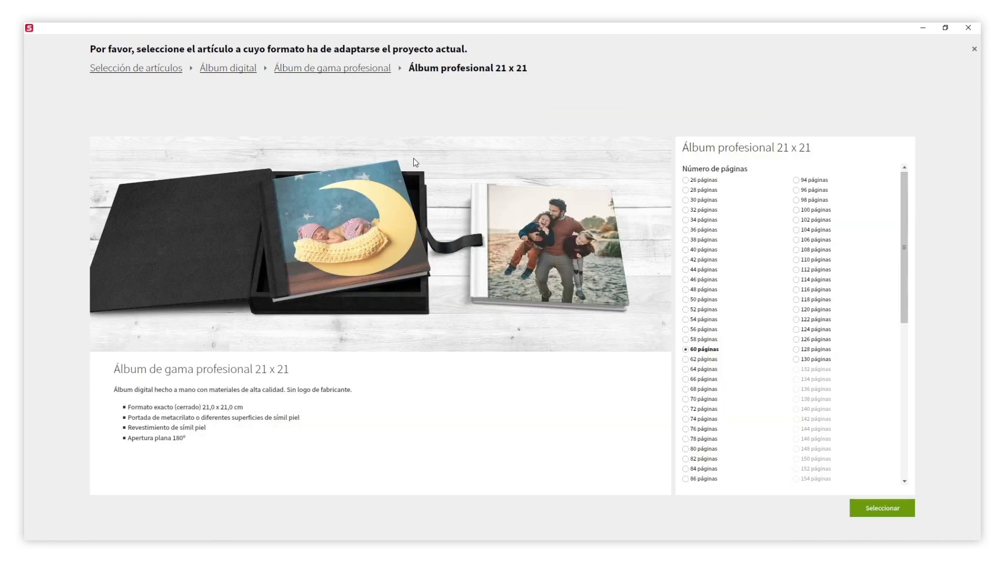
Give the 21 x 21 album a Símil piel / Tela cover in lino natural and adapt the project to it
{"action": "left_click_drag", "start_coordinate": [902, 231], "coordinate": [919, 398]}
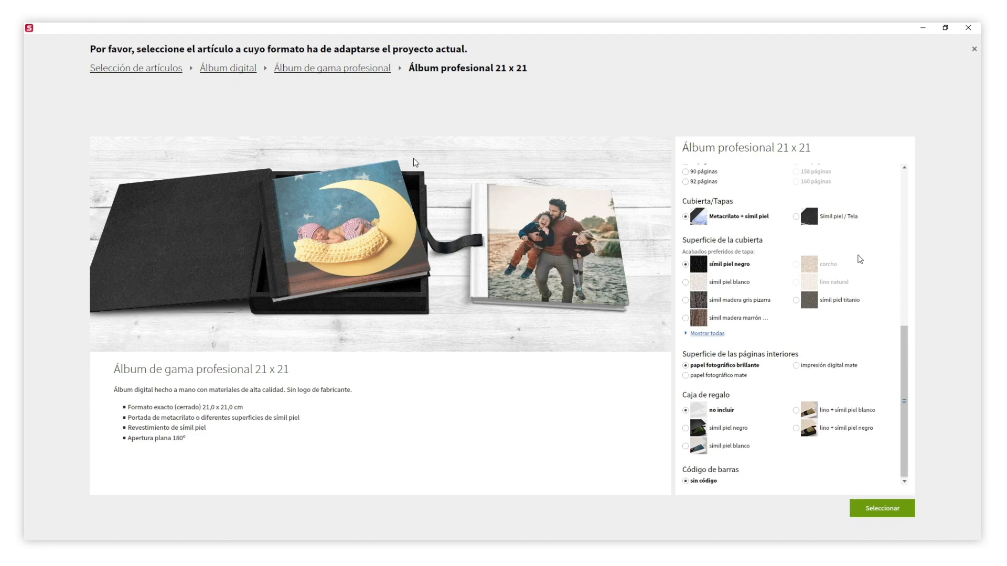
{"action": "left_click", "coordinate": [842, 220]}
{"action": "left_click", "coordinate": [839, 288]}
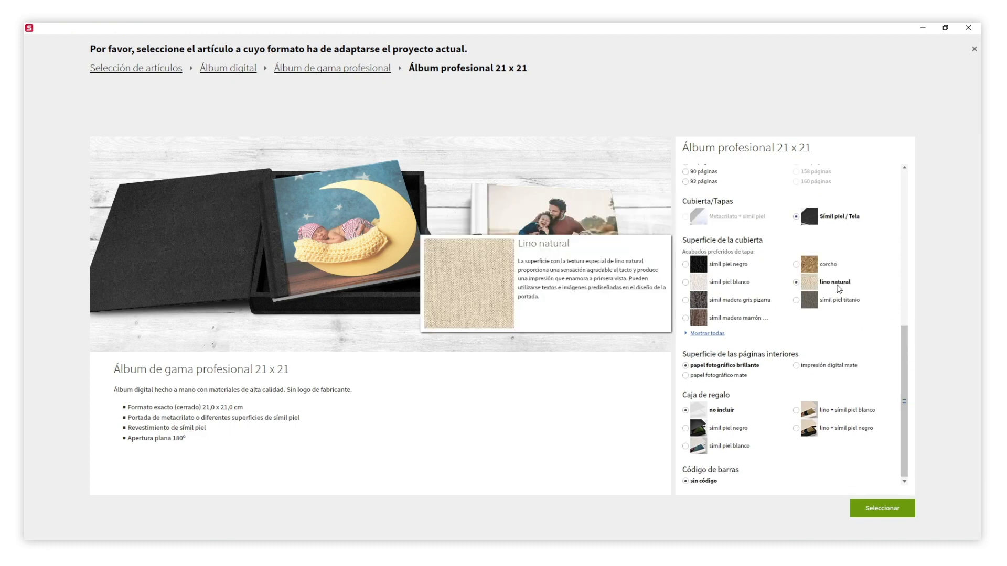
{"action": "left_click", "coordinate": [866, 508]}
Review the first inside spreads of the resized album, from pages 1/2 to 9/10
{"action": "left_click", "coordinate": [403, 466]}
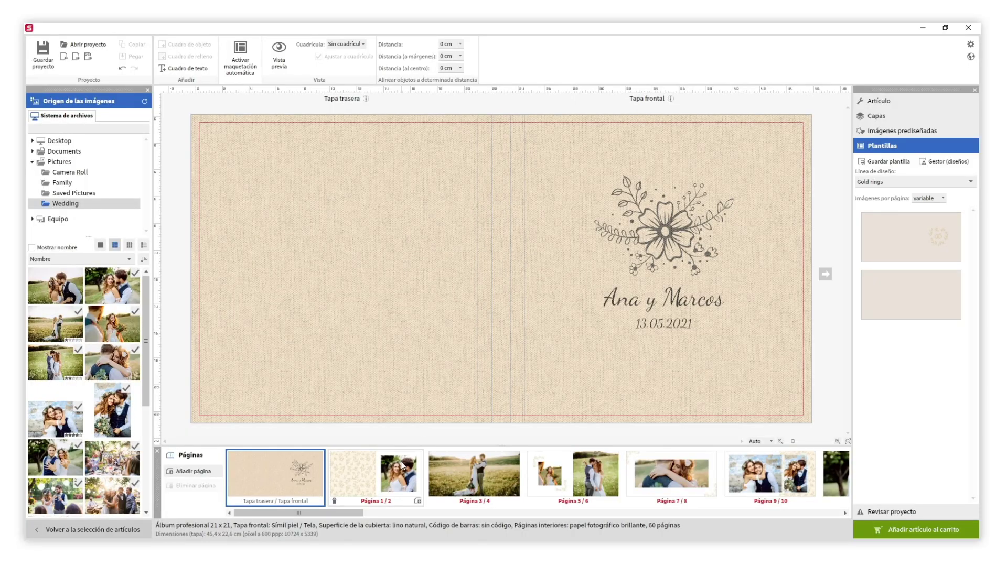
{"action": "left_click", "coordinate": [470, 475]}
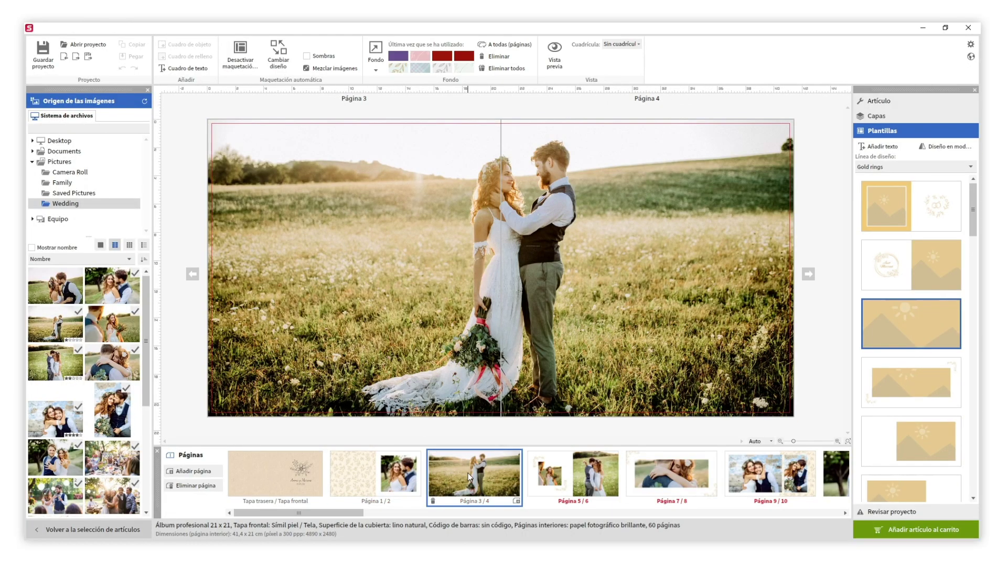
{"action": "left_click", "coordinate": [567, 483]}
{"action": "left_click", "coordinate": [636, 488]}
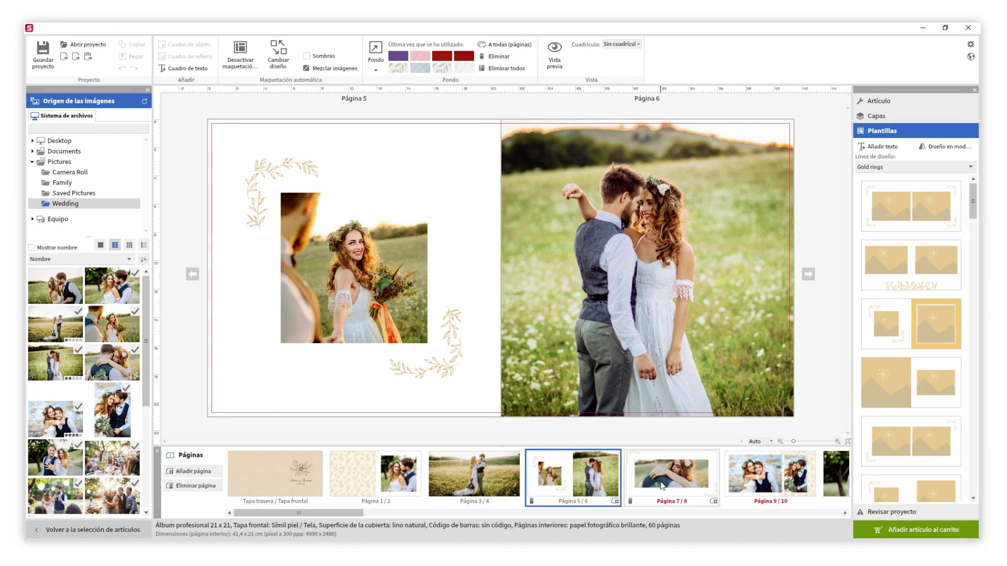
{"action": "left_click", "coordinate": [742, 479]}
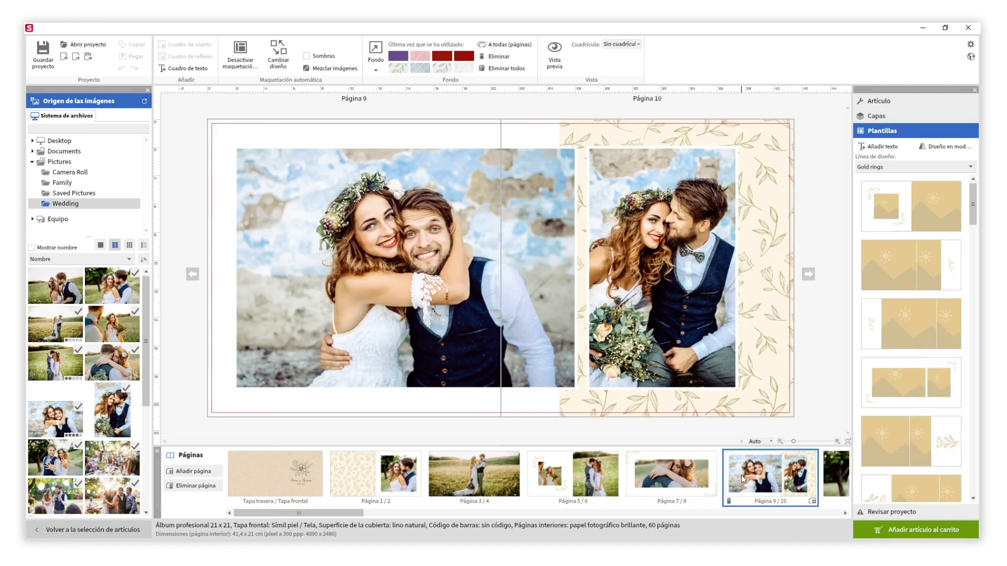
Save the resized album locally as a copy named "Mi boda_Pequeño" and add it to the cart
{"action": "left_click", "coordinate": [42, 53]}
{"action": "type", "text": "_Pequeño"}
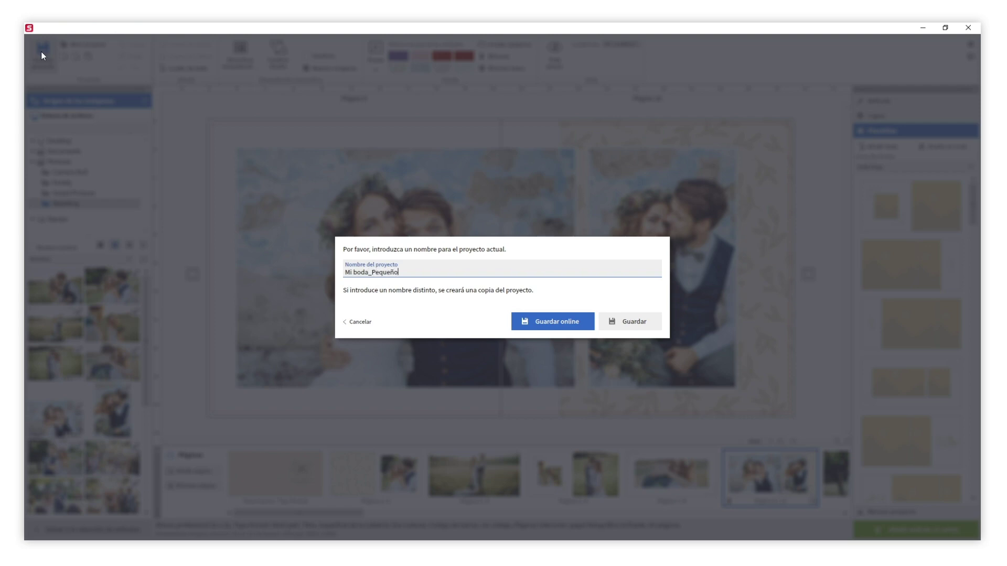
{"action": "left_click", "coordinate": [649, 321]}
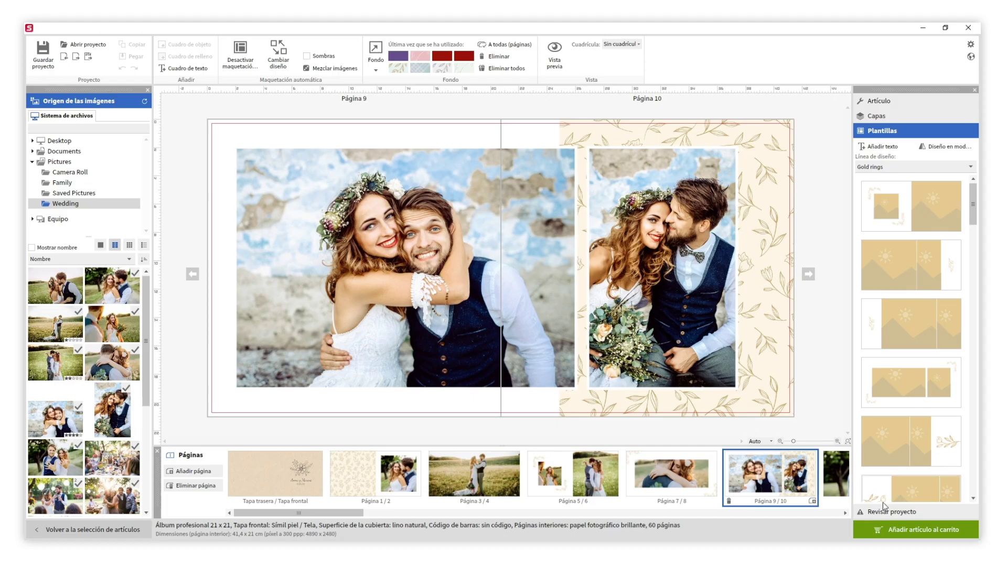
{"action": "left_click", "coordinate": [913, 530]}
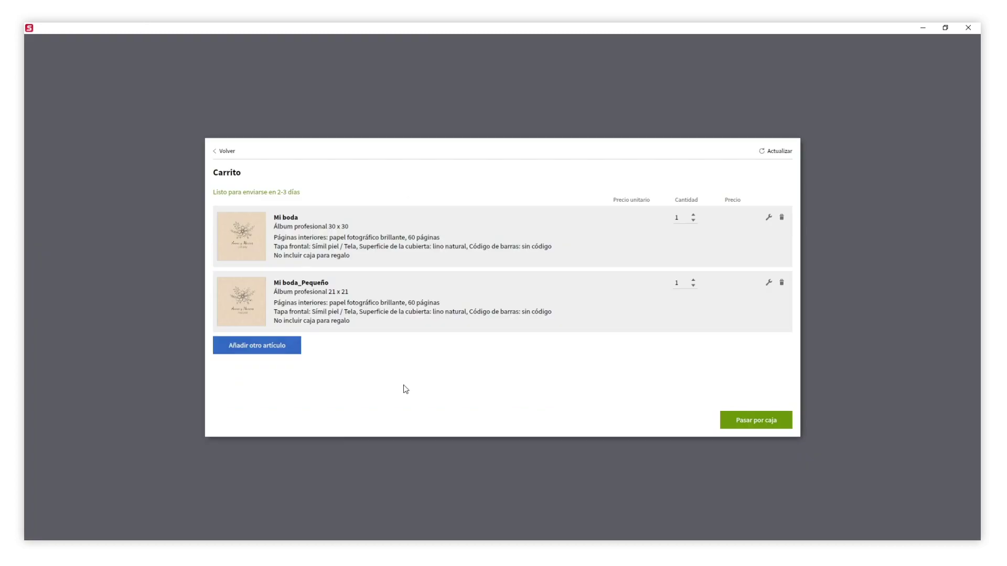